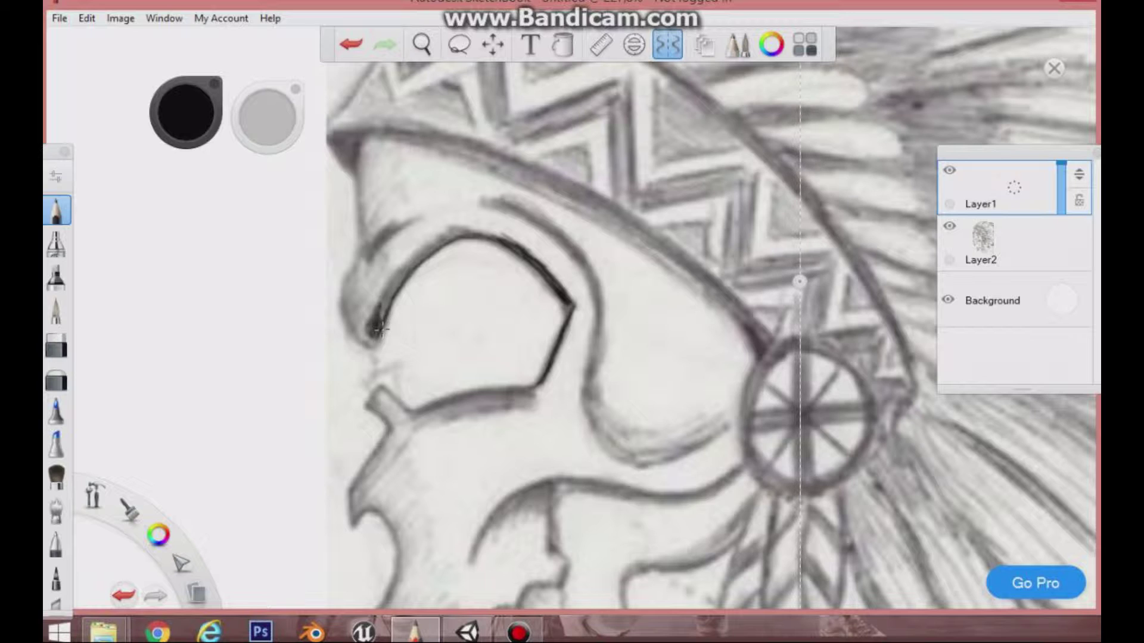
Step: Trace the eye socket's rim with a thickened upper edge, the brow ridge, the forehead edge and the nasal profile with mirrored pencil strokes
mouse_move(459, 234)
mouse_down()
mouse_move(392, 291)
mouse_move(382, 325)
mouse_up()
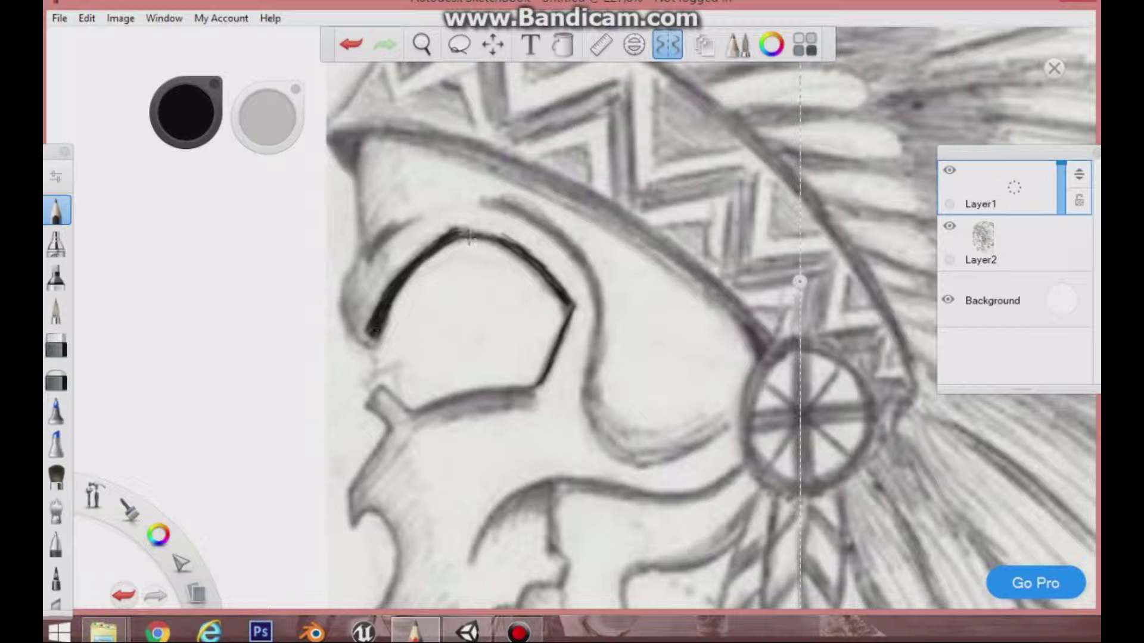
drag(456, 232, 511, 239)
mouse_move(343, 312)
mouse_down()
mouse_move(352, 268)
mouse_move(396, 230)
mouse_up()
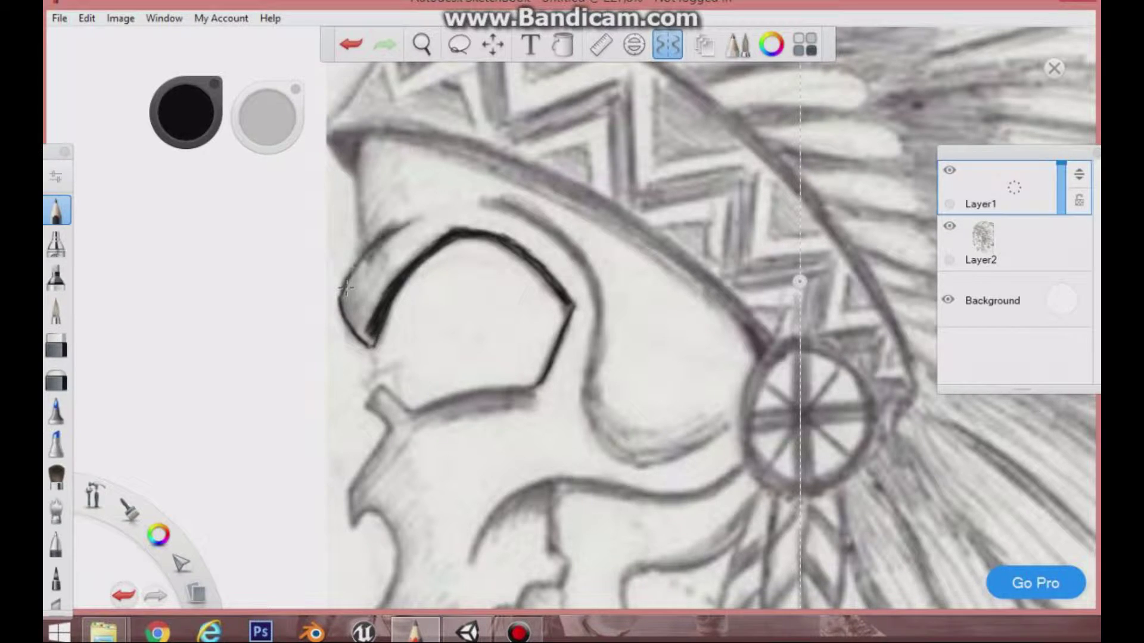
mouse_move(345, 317)
mouse_down()
mouse_move(361, 140)
mouse_move(364, 252)
mouse_up()
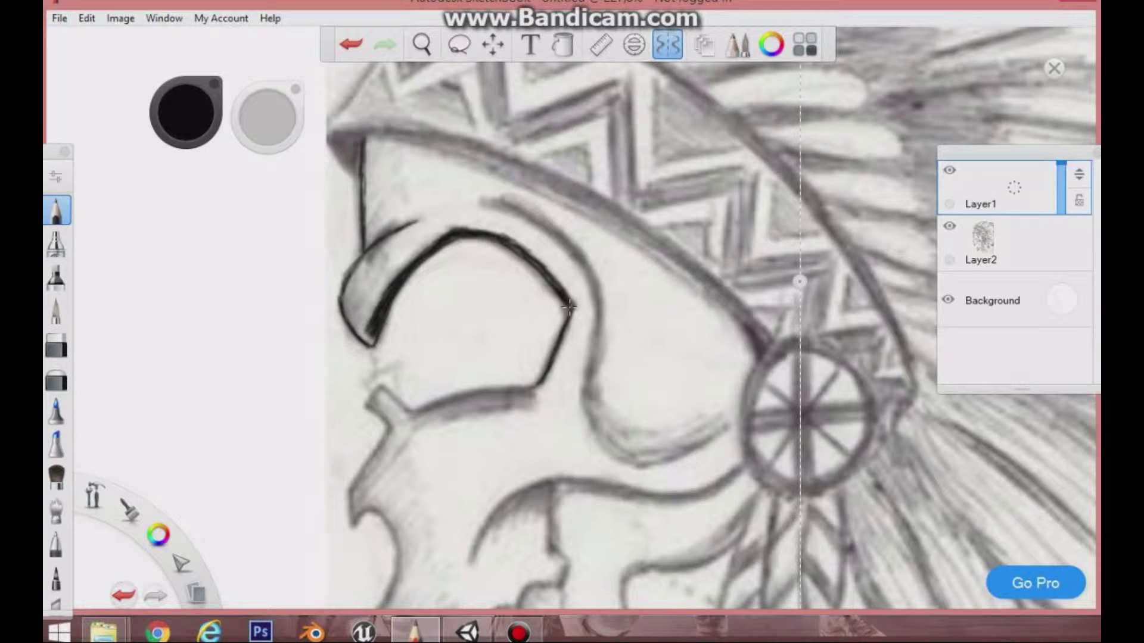
mouse_move(540, 382)
mouse_down()
mouse_move(413, 411)
mouse_move(532, 390)
mouse_up()
mouse_move(413, 411)
mouse_down()
mouse_move(382, 388)
mouse_move(412, 410)
mouse_move(364, 409)
mouse_move(390, 424)
mouse_move(353, 485)
mouse_move(358, 476)
mouse_move(350, 523)
mouse_move(403, 570)
mouse_move(391, 596)
mouse_move(359, 526)
mouse_up()
Step: Trace the S-shaped temple curve around the back of the eye socket down to the round ornament and thicken its upper end
drag(709, 437, 630, 470)
mouse_move(590, 368)
mouse_down()
mouse_move(595, 304)
mouse_move(596, 425)
mouse_move(597, 308)
mouse_up()
mouse_move(492, 198)
mouse_down()
mouse_move(522, 207)
mouse_move(565, 249)
mouse_move(596, 303)
mouse_move(536, 214)
mouse_move(492, 198)
mouse_move(548, 221)
mouse_move(571, 245)
mouse_move(492, 198)
mouse_move(596, 286)
mouse_up()
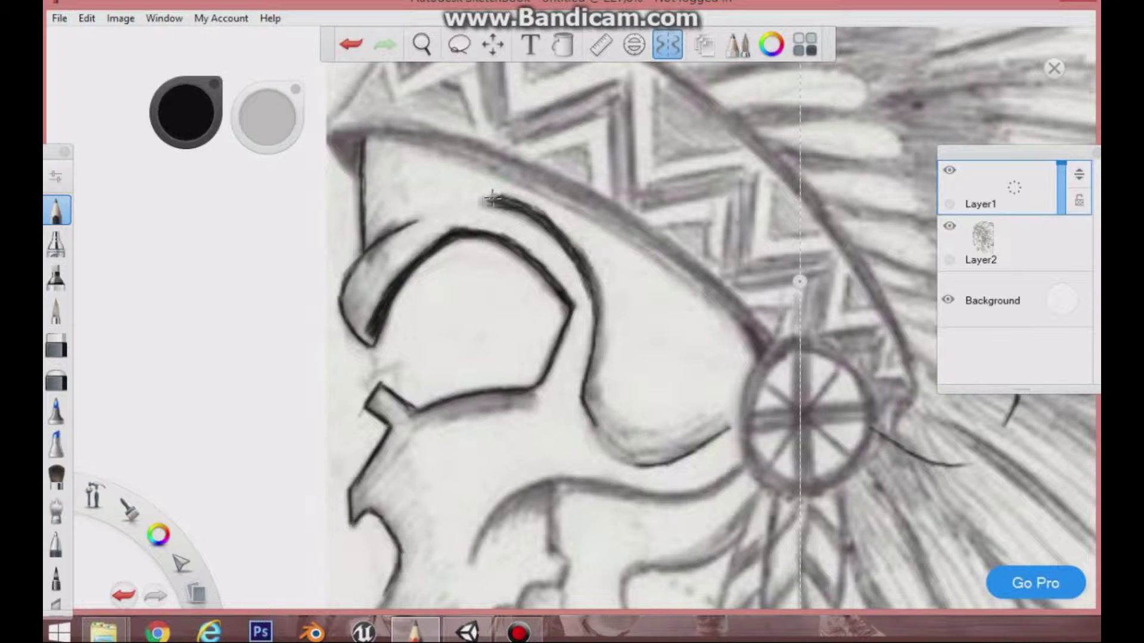
mouse_move(633, 464)
mouse_down()
mouse_move(603, 452)
mouse_move(595, 430)
mouse_move(637, 463)
mouse_up()
mouse_move(597, 419)
mouse_down()
mouse_move(623, 458)
mouse_move(584, 357)
mouse_up()
drag(584, 358, 600, 431)
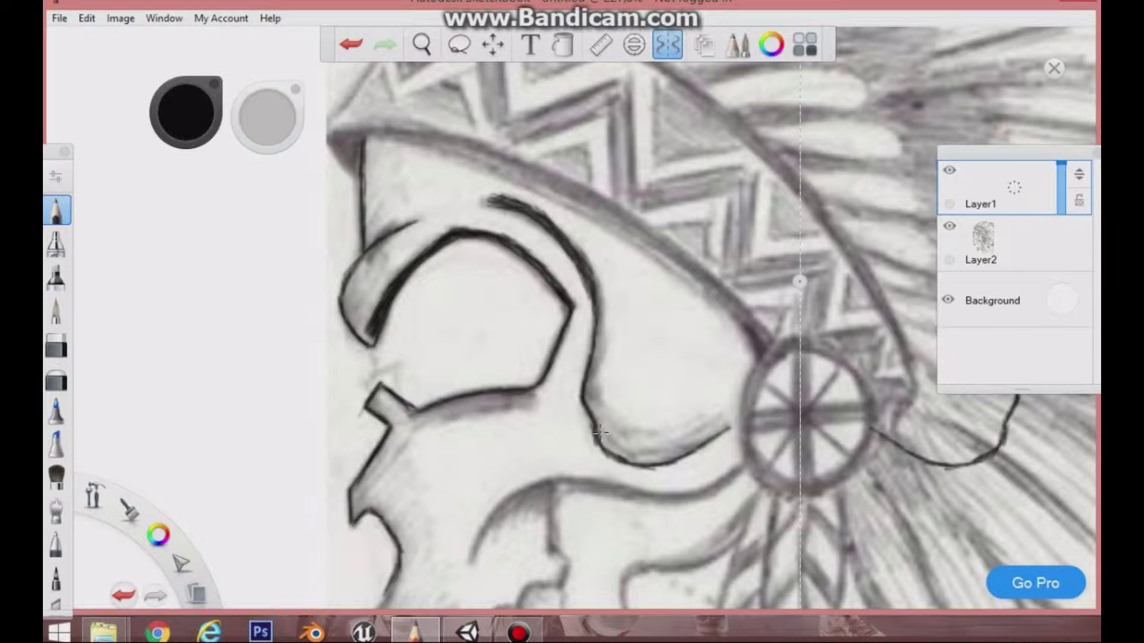
Step: Trace the cheekbone curve, the short line down to the upper teeth and the top edge of the lower jaw
mouse_move(475, 558)
mouse_down()
mouse_move(514, 492)
mouse_move(590, 483)
mouse_move(513, 492)
mouse_move(697, 499)
mouse_move(742, 471)
mouse_move(586, 486)
mouse_move(652, 501)
mouse_up()
mouse_move(478, 541)
mouse_down()
mouse_move(547, 486)
mouse_move(576, 483)
mouse_move(551, 552)
mouse_up()
mouse_move(554, 489)
mouse_down()
mouse_move(553, 554)
mouse_move(565, 560)
mouse_move(555, 551)
mouse_up()
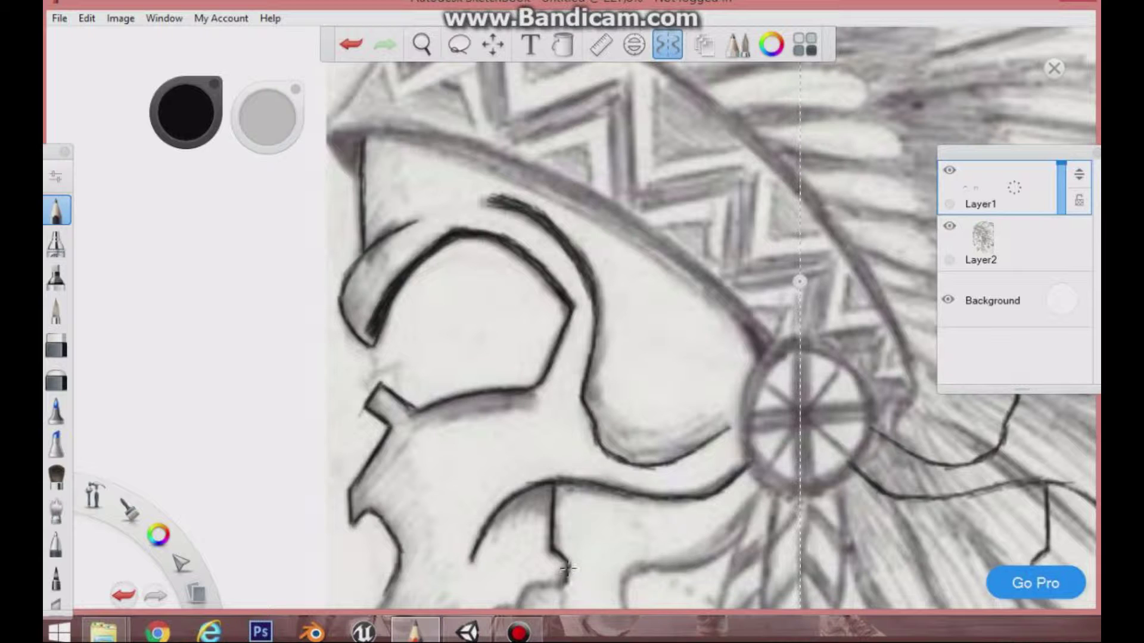
mouse_move(736, 541)
mouse_down()
mouse_move(626, 573)
mouse_move(624, 596)
mouse_up()
mouse_move(643, 569)
mouse_down()
mouse_move(626, 584)
mouse_move(625, 606)
mouse_up()
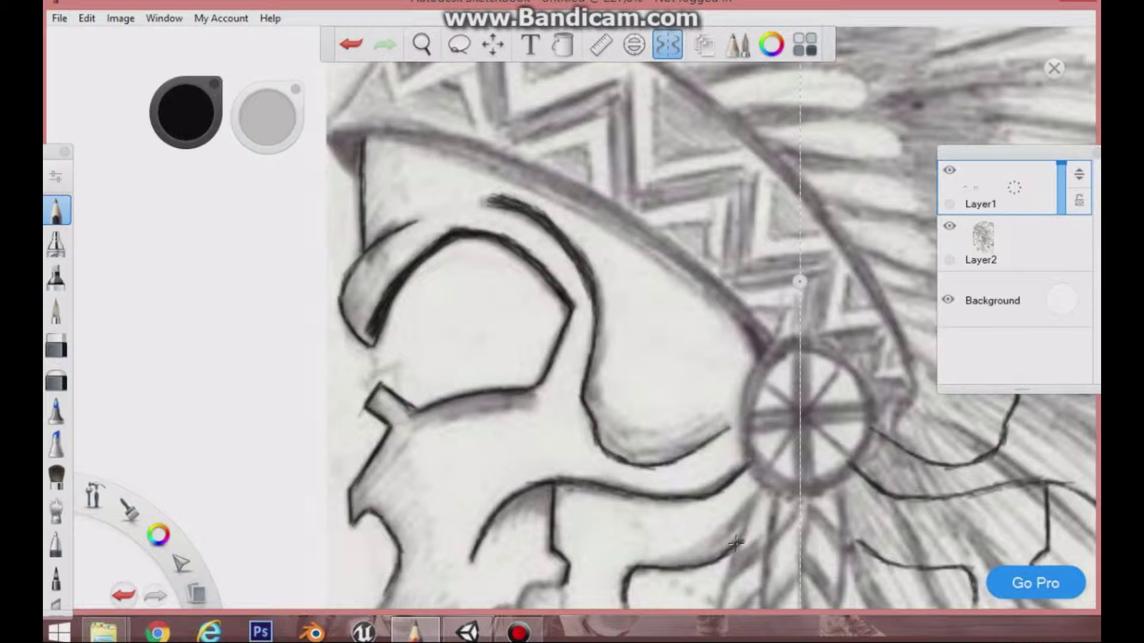
Step: Trace the front of the upper jaw and outline its row of teeth with vertical symmetry turned on
key(space)
drag(541, 256, 579, 361)
mouse_move(599, 316)
mouse_down()
mouse_move(491, 198)
mouse_move(483, 205)
mouse_up()
drag(519, 344, 524, 340)
drag(412, 383, 458, 345)
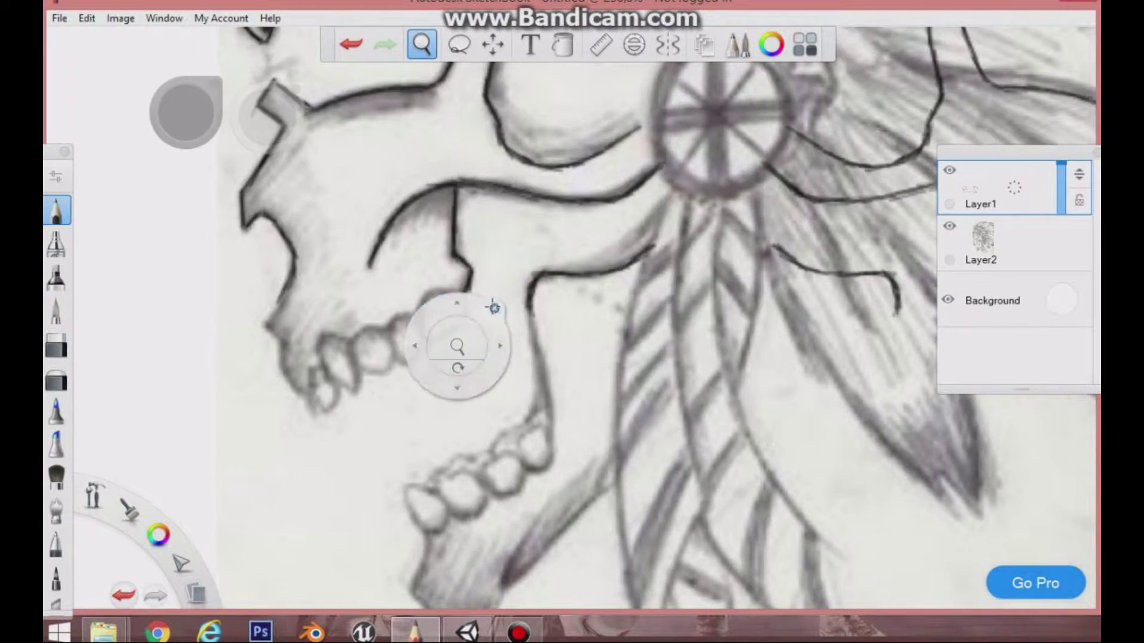
click(494, 307)
click(668, 48)
mouse_move(286, 287)
mouse_down()
mouse_move(265, 331)
mouse_move(298, 392)
mouse_up()
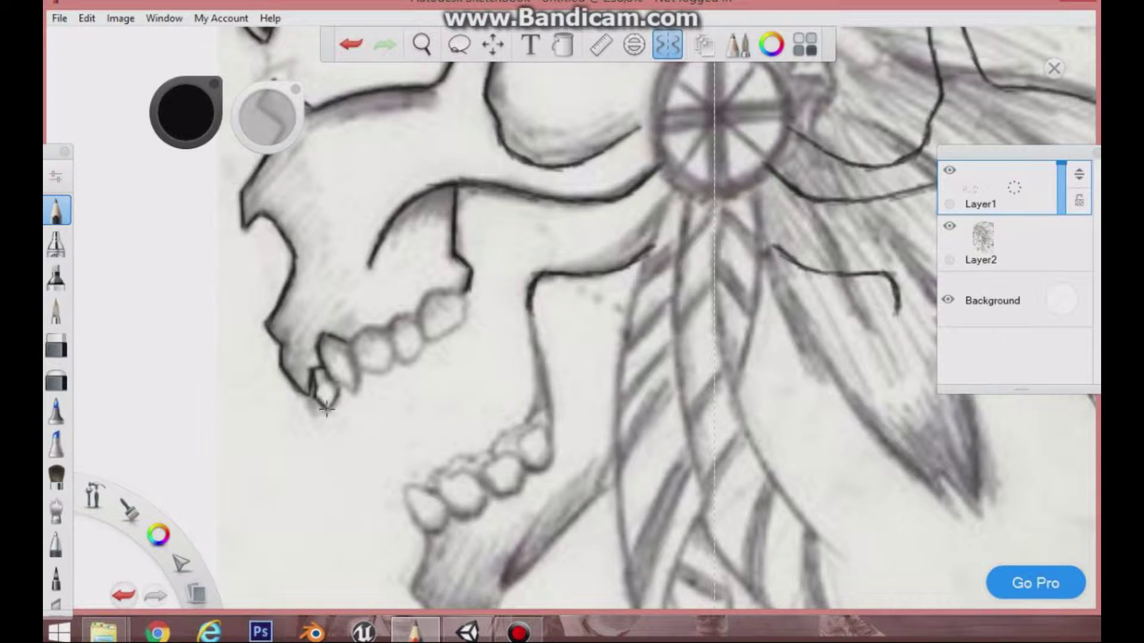
drag(348, 347, 338, 378)
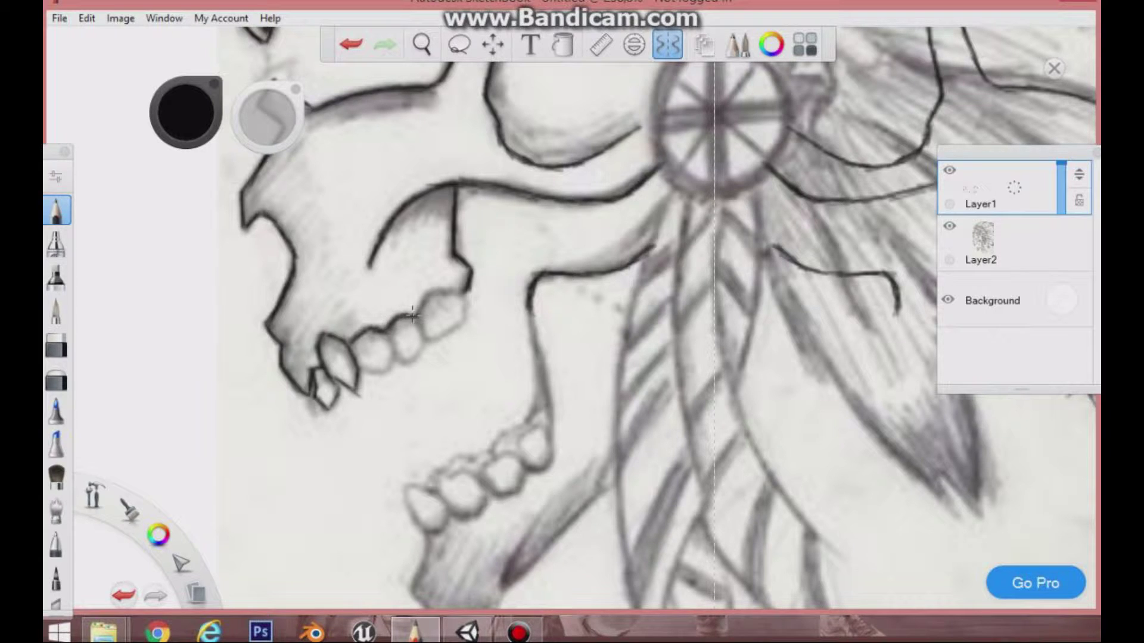
drag(420, 309, 428, 339)
drag(392, 330, 387, 358)
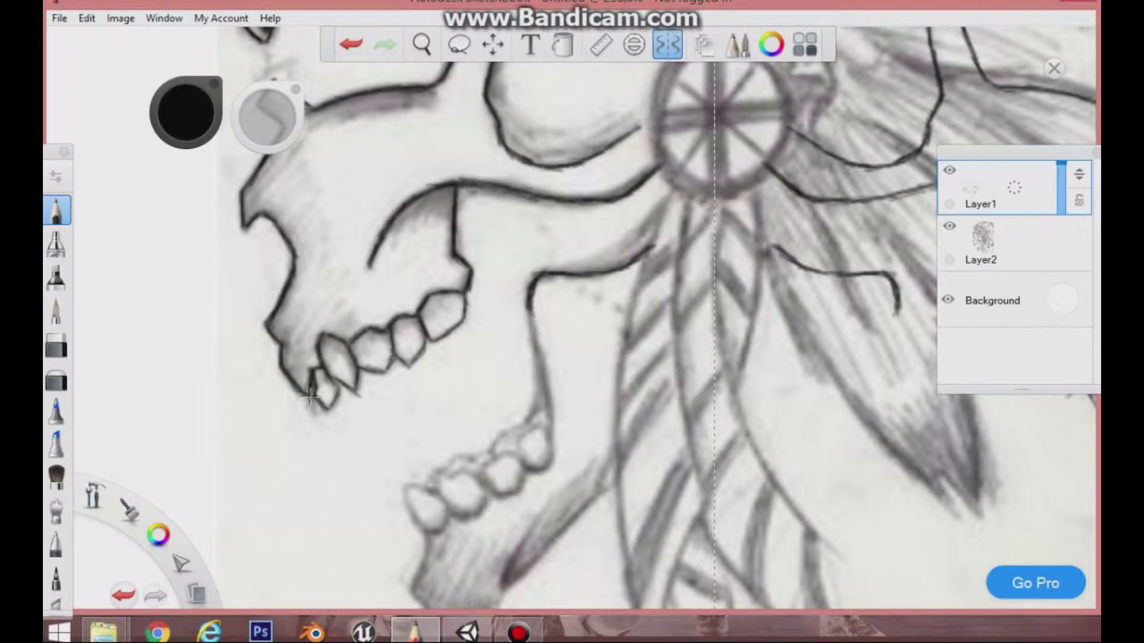
Step: Erase the front upper tooth's outline and draw a long, pointed, curved fang in its place
click(58, 345)
drag(331, 407, 337, 389)
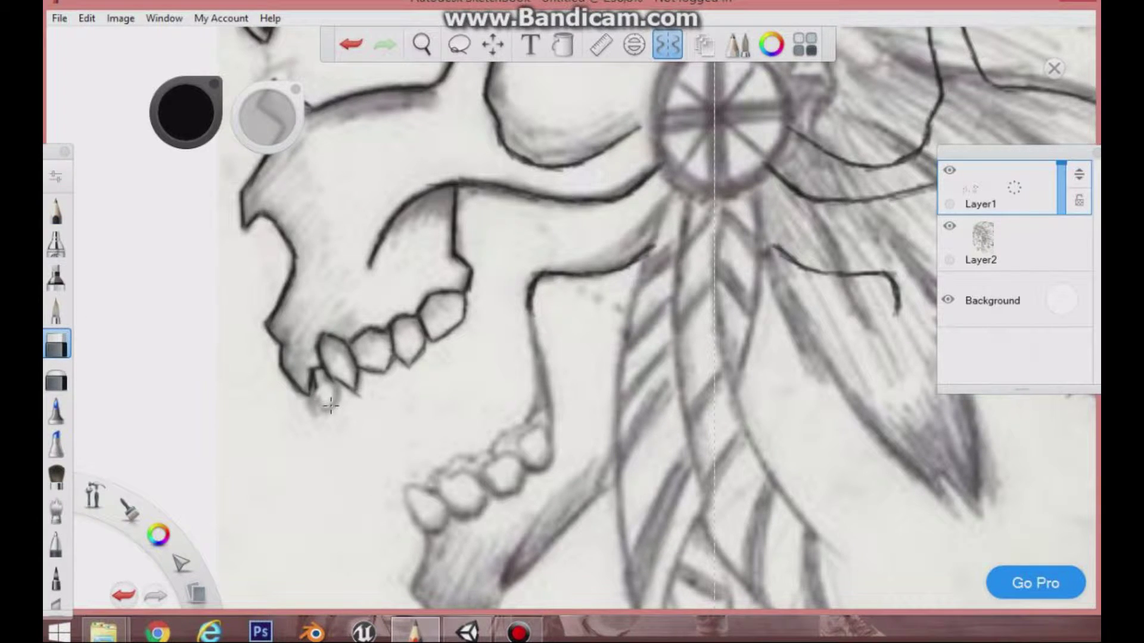
click(56, 210)
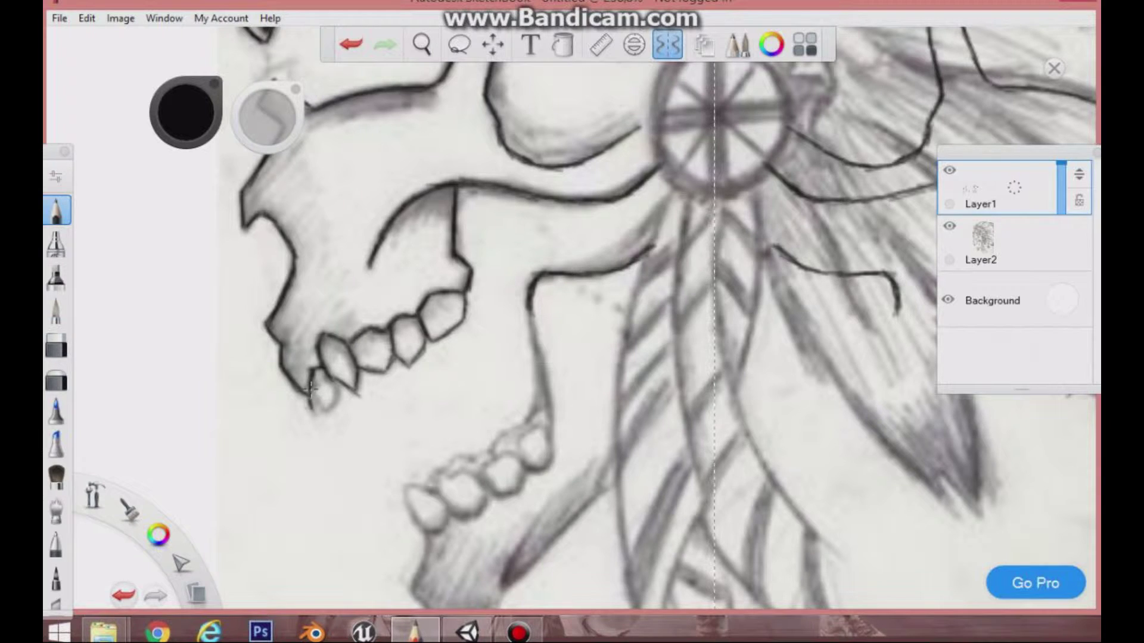
drag(331, 431, 368, 458)
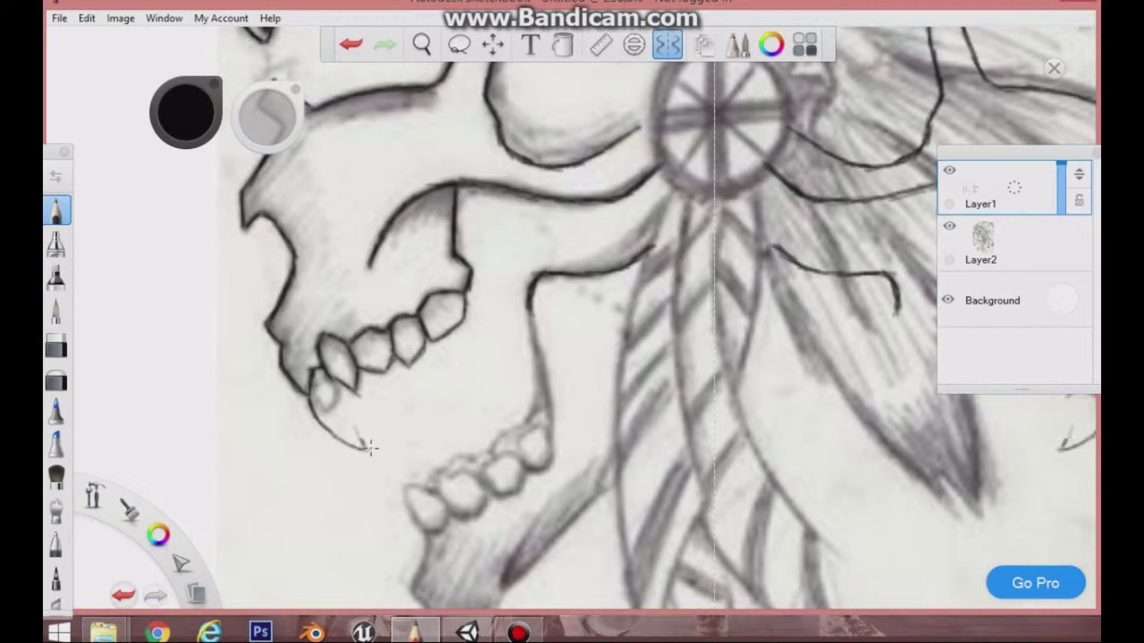
drag(340, 384, 360, 437)
drag(341, 383, 365, 448)
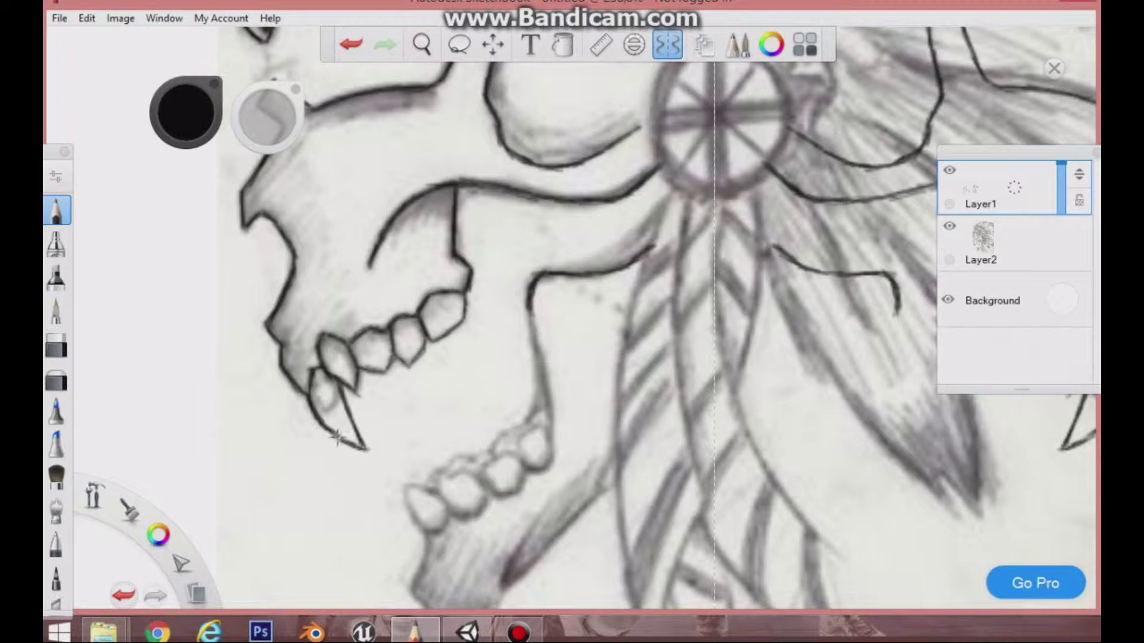
Step: Trace the rear edge of the open mouth and outline the lower teeth, giving the front one a pointed fang tip
mouse_move(537, 343)
mouse_down()
mouse_move(532, 301)
mouse_move(534, 445)
mouse_move(554, 423)
mouse_up()
mouse_move(407, 509)
mouse_down()
mouse_move(404, 476)
mouse_move(405, 524)
mouse_move(405, 465)
mouse_move(407, 482)
mouse_move(424, 479)
mouse_move(450, 512)
mouse_move(427, 533)
mouse_move(409, 593)
mouse_up()
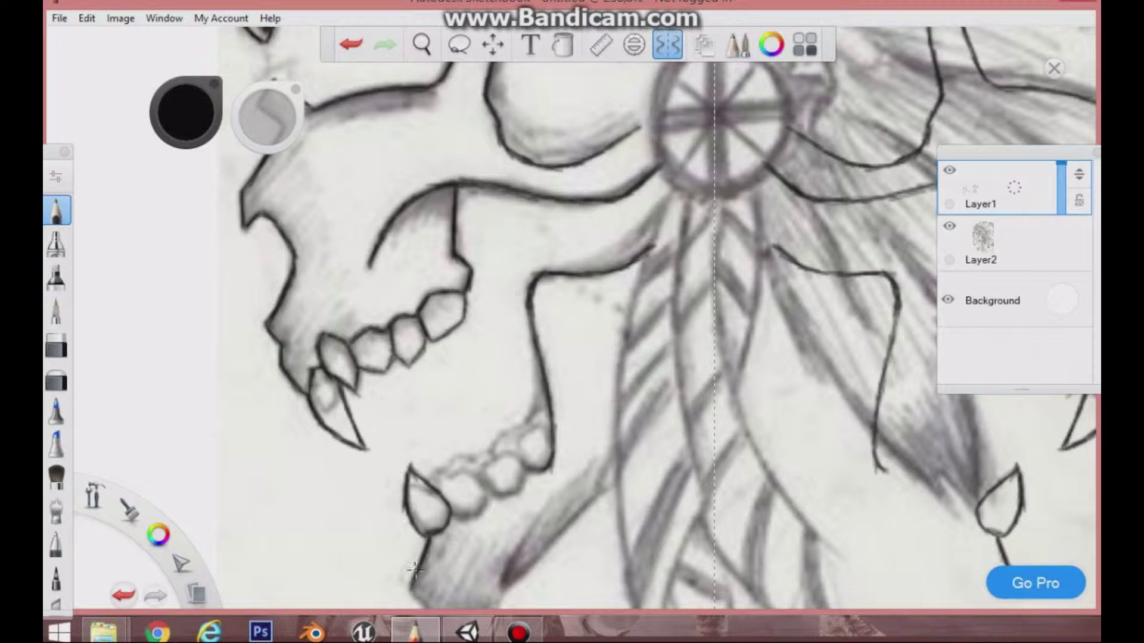
mouse_move(440, 491)
mouse_down()
mouse_move(454, 474)
mouse_move(480, 471)
mouse_move(493, 497)
mouse_move(476, 513)
mouse_move(516, 495)
mouse_move(495, 495)
mouse_move(494, 460)
mouse_move(527, 456)
mouse_move(517, 444)
mouse_move(554, 424)
mouse_up()
mouse_move(532, 341)
mouse_down()
mouse_move(526, 410)
mouse_move(489, 452)
mouse_up()
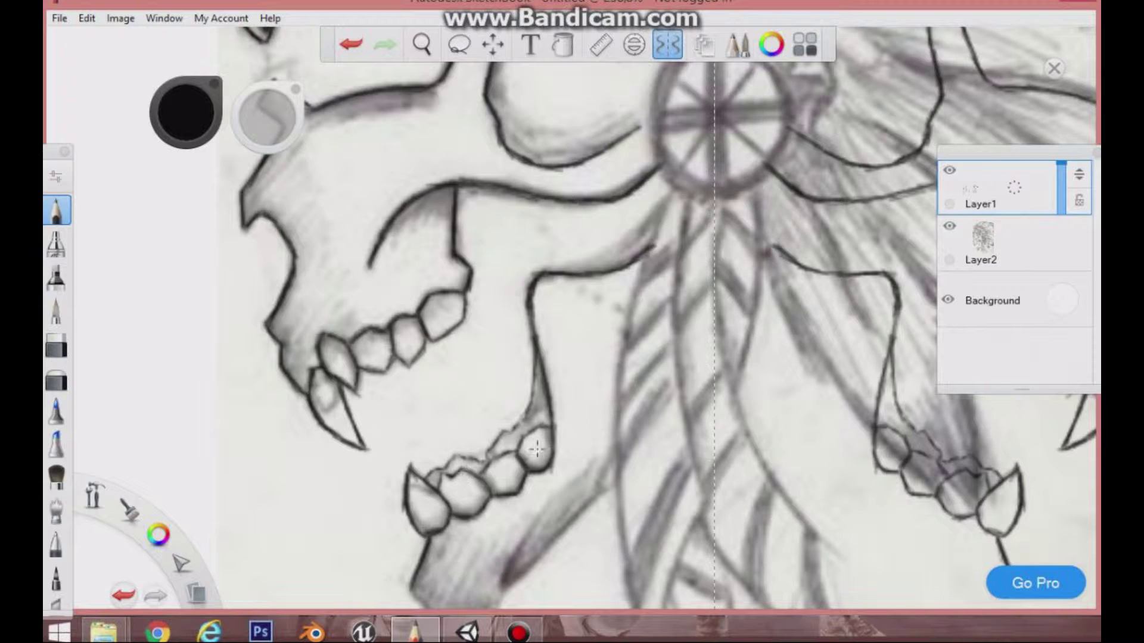
Step: Outline the shaded diagonal strip along the back of the lower jawbone
mouse_move(571, 520)
mouse_down()
mouse_move(617, 485)
mouse_move(510, 592)
mouse_up()
drag(555, 545, 595, 504)
mouse_move(517, 554)
mouse_down()
mouse_move(508, 582)
mouse_move(549, 502)
mouse_move(596, 463)
mouse_move(602, 494)
mouse_move(619, 450)
mouse_move(600, 495)
mouse_up()
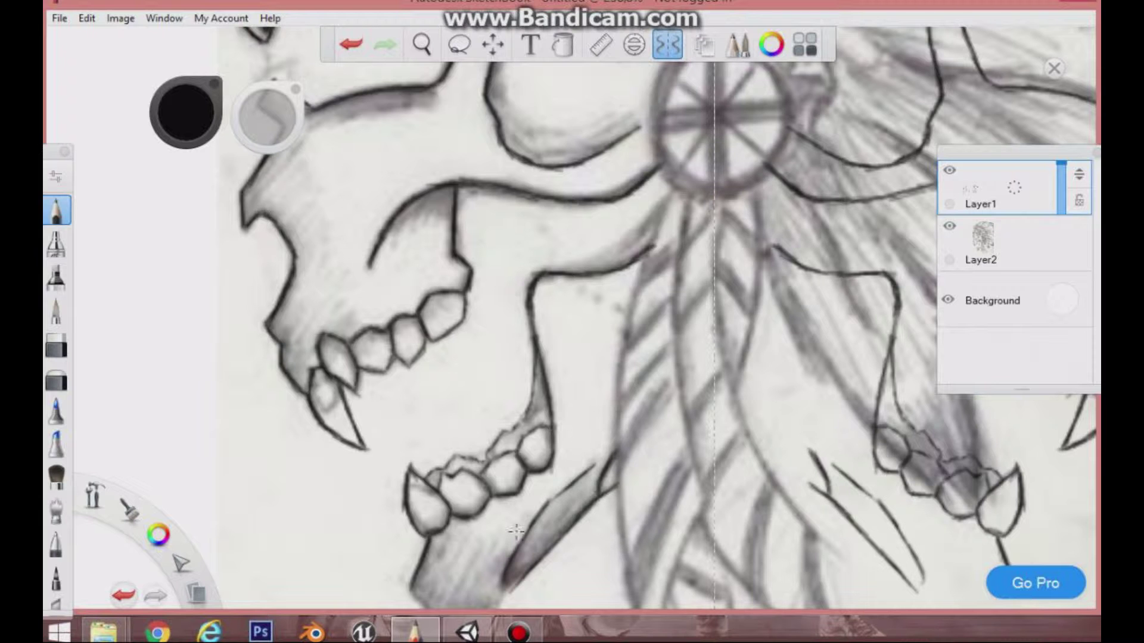
Step: Complete the lower jaw with an angular chin outline and darken the edges of its diagonal strip, keeping symmetry on
click(422, 44)
drag(584, 417, 541, 266)
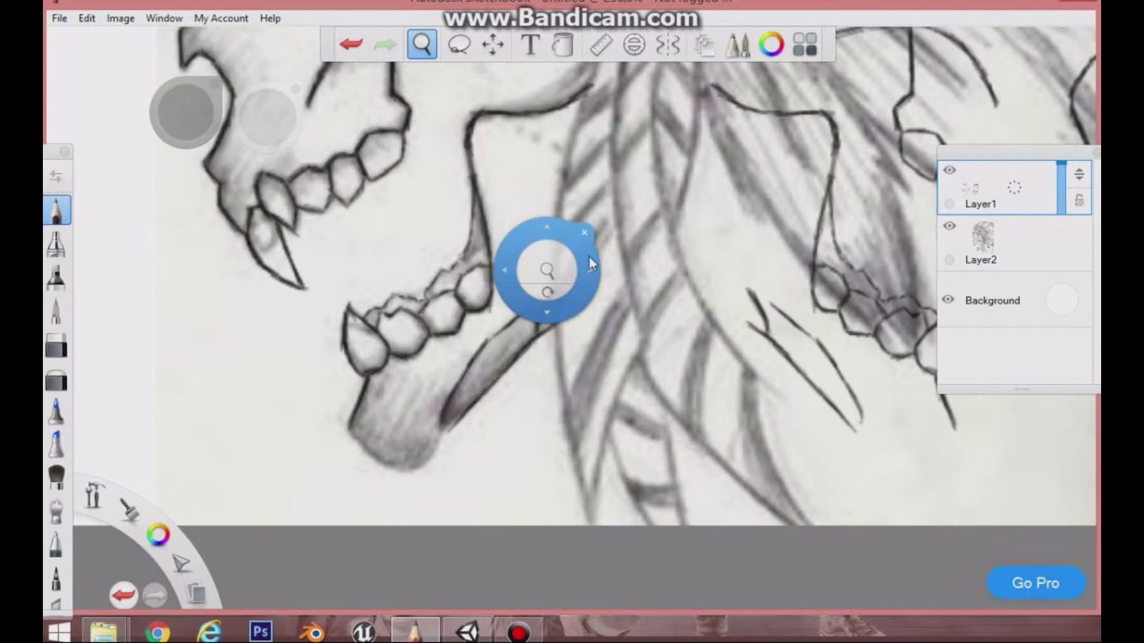
click(670, 51)
mouse_move(463, 414)
mouse_down()
mouse_move(431, 454)
mouse_move(441, 436)
mouse_move(380, 470)
mouse_up()
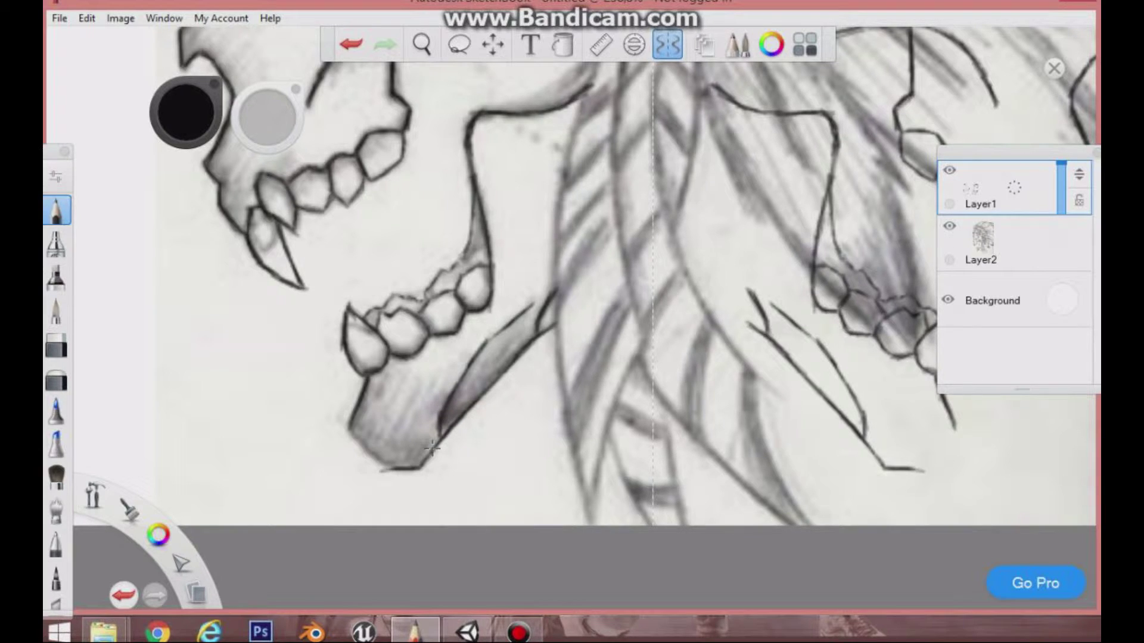
mouse_move(352, 428)
mouse_down()
mouse_move(380, 469)
mouse_move(344, 430)
mouse_up()
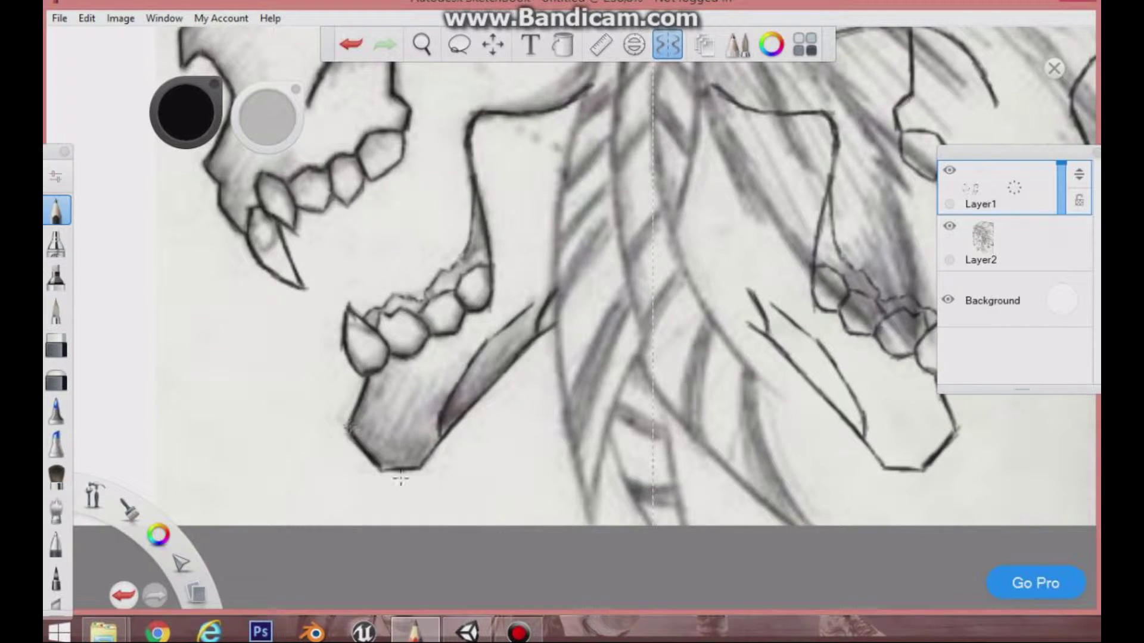
drag(379, 466, 421, 467)
drag(486, 340, 533, 305)
drag(495, 334, 440, 434)
drag(538, 336, 560, 323)
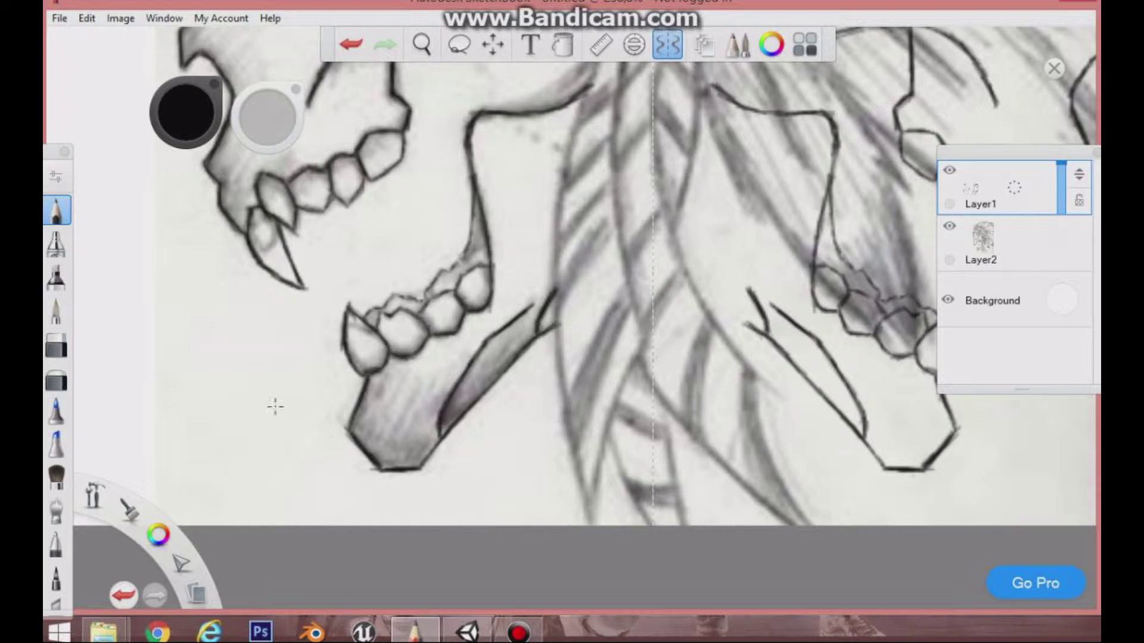
Step: Hide the reference sketch on Layer2 to view the complete mirrored line art
click(425, 43)
drag(588, 226, 576, 229)
drag(583, 164, 486, 362)
click(534, 371)
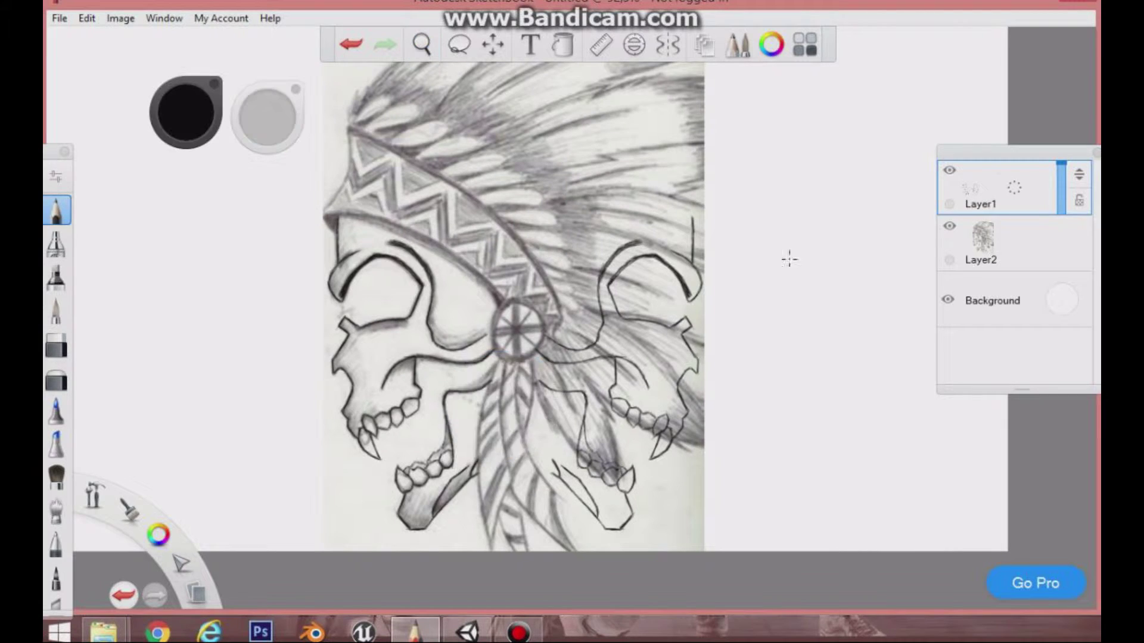
click(949, 227)
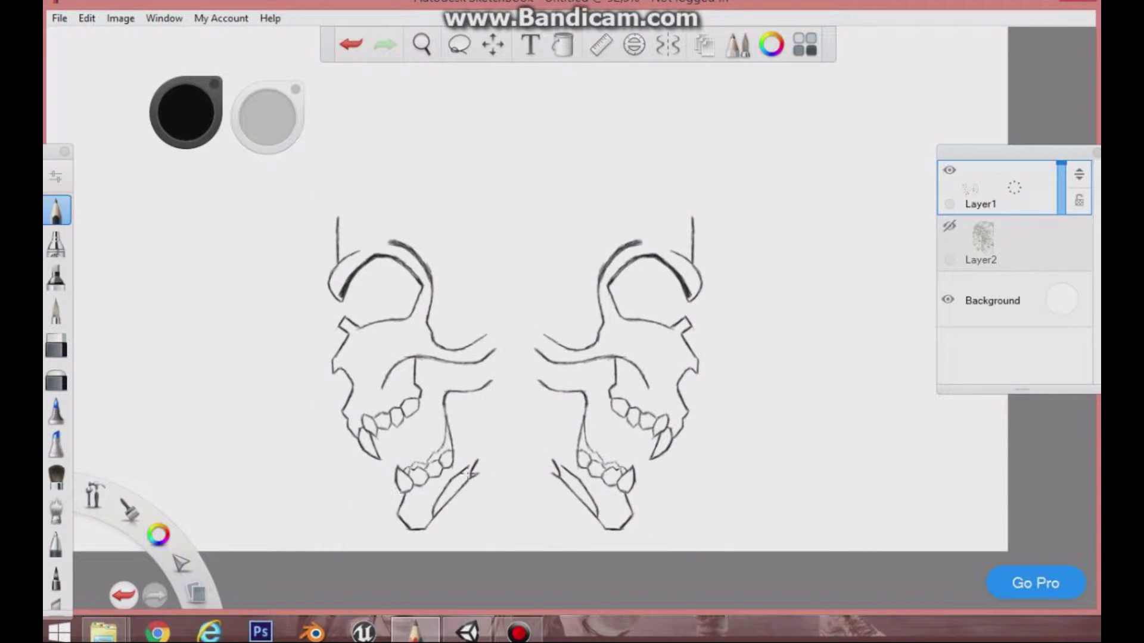
Step: With symmetry on, extend the temple and cheekbone lines to meet at the mirror axis and lengthen the jaw lines inward
click(422, 45)
drag(512, 341, 527, 354)
click(668, 44)
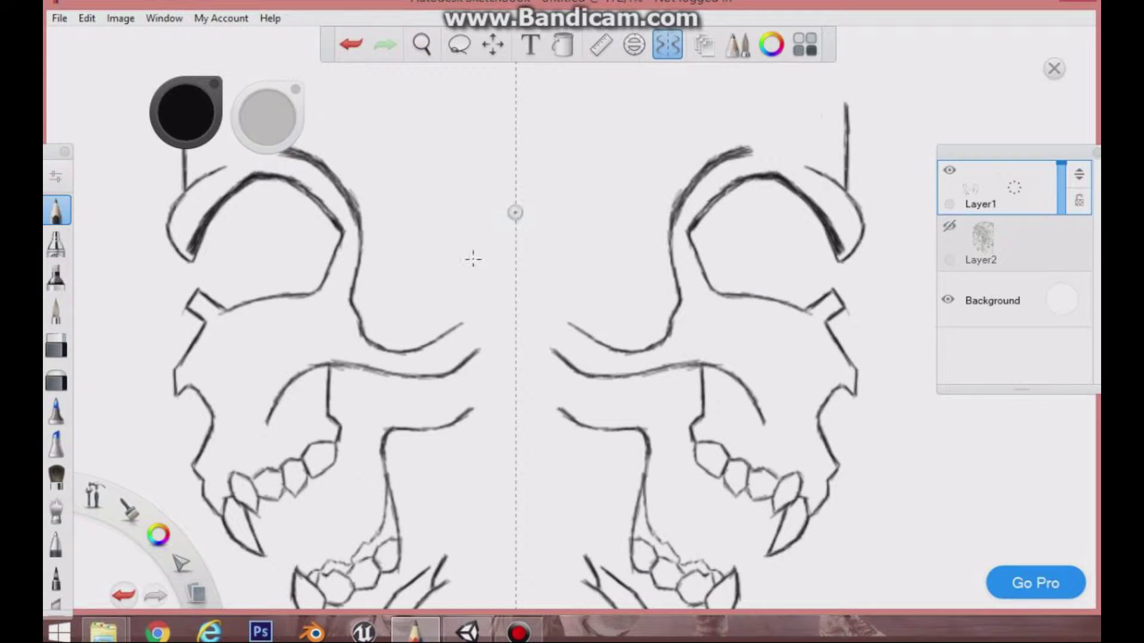
mouse_move(442, 336)
mouse_down()
mouse_move(516, 291)
mouse_move(462, 323)
mouse_up()
drag(461, 364, 508, 334)
drag(454, 419, 488, 404)
Step: Draw a central ornament with a rounded top and pointed bottom, checking the Layer2 reference, and erase its stray line ends
mouse_move(477, 355)
mouse_down()
mouse_move(516, 448)
mouse_move(474, 345)
mouse_up()
click(949, 226)
mouse_move(473, 312)
mouse_down()
mouse_move(500, 259)
mouse_move(516, 253)
mouse_move(474, 312)
mouse_move(479, 296)
mouse_up()
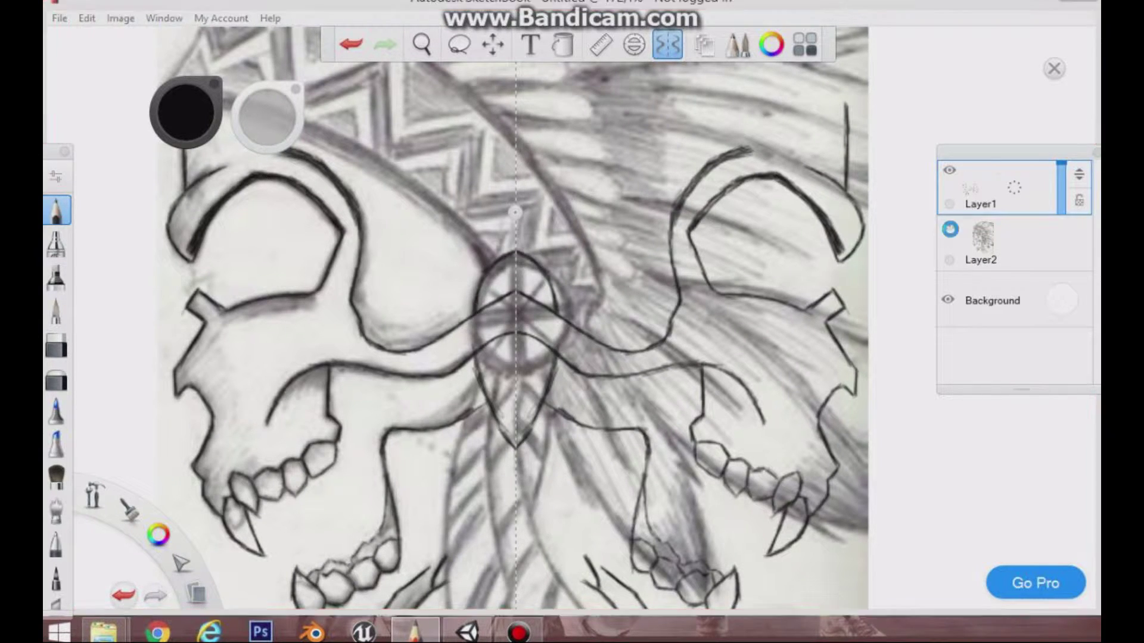
click(950, 225)
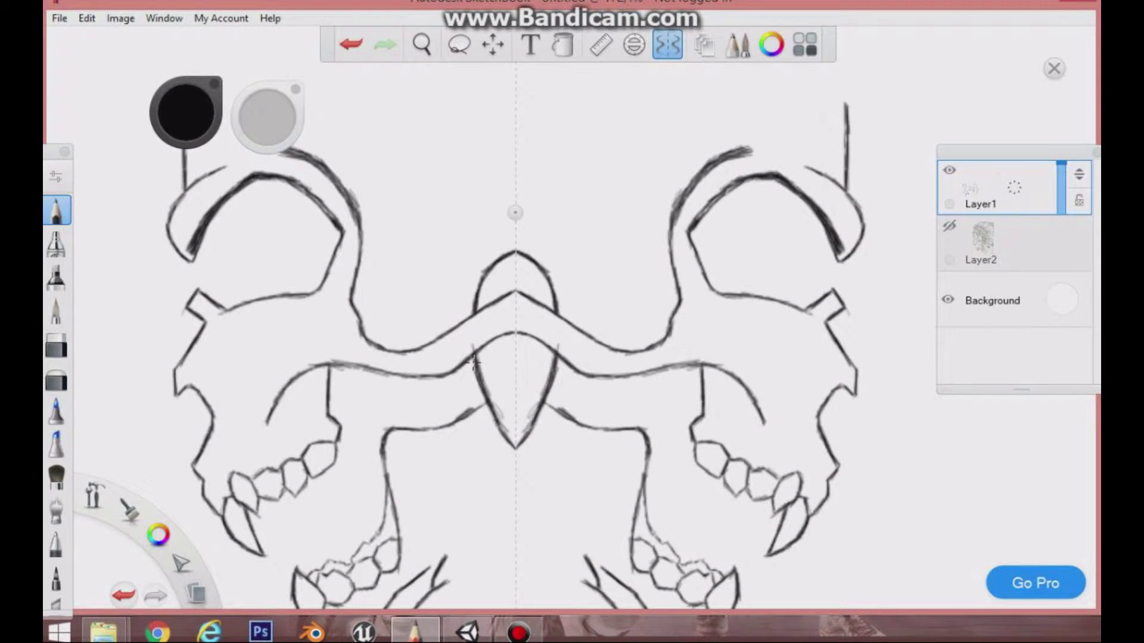
click(57, 344)
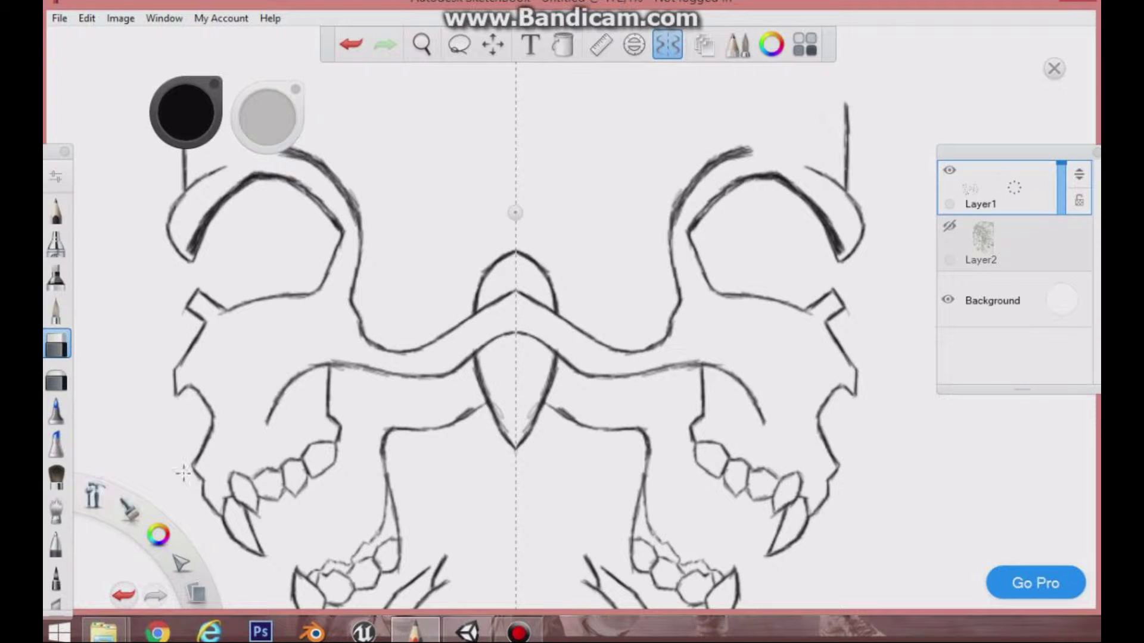
Step: Draw a mirrored curved headband above both skulls with two arcs and slanted ends, and thicken its lower arc with the pencil
click(56, 210)
click(424, 47)
drag(421, 166, 411, 74)
drag(428, 57, 432, 244)
drag(420, 262, 532, 380)
click(529, 374)
click(667, 44)
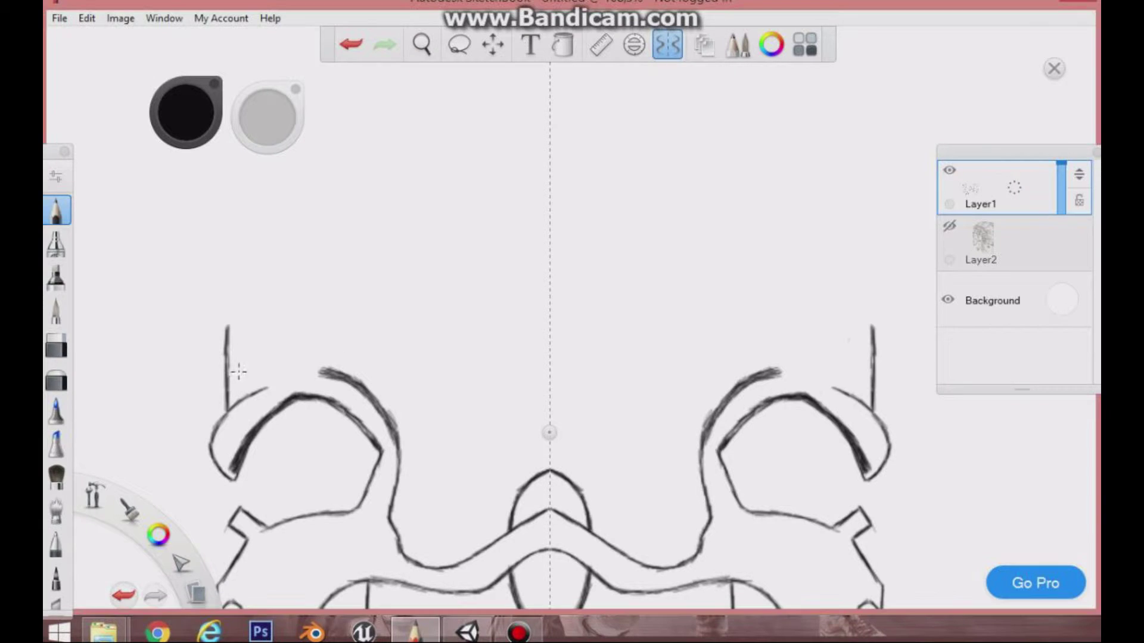
drag(228, 407, 228, 407)
mouse_move(236, 326)
mouse_down()
mouse_move(547, 372)
mouse_move(247, 300)
mouse_move(270, 280)
mouse_move(439, 327)
mouse_move(547, 338)
mouse_up()
mouse_move(268, 281)
mouse_down()
mouse_move(380, 316)
mouse_move(548, 339)
mouse_up()
drag(249, 298, 245, 304)
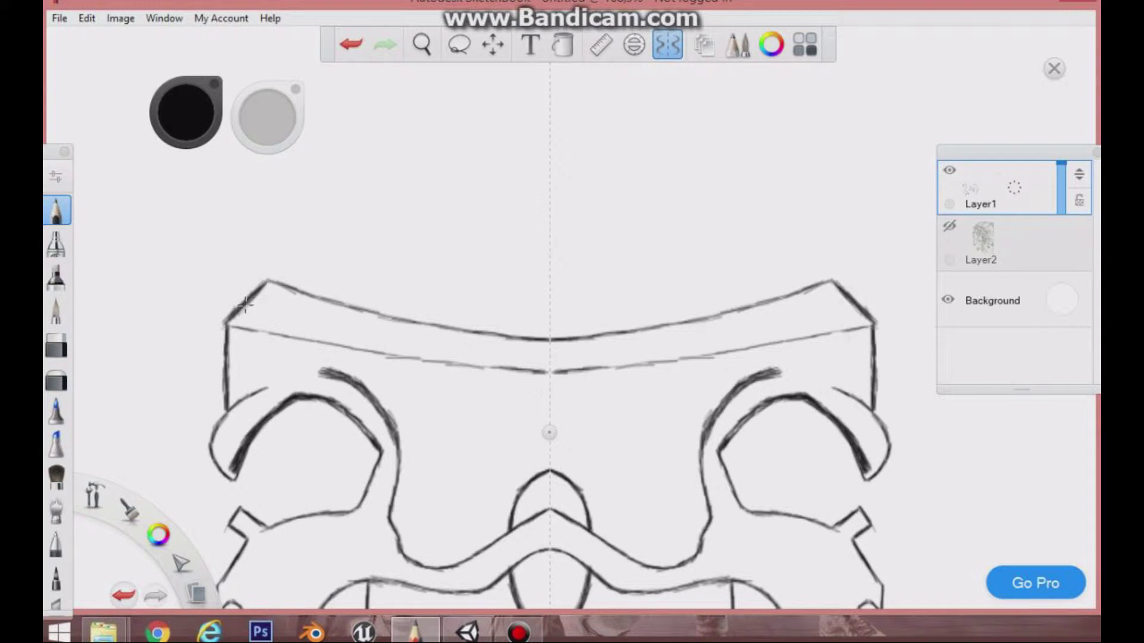
mouse_move(225, 391)
mouse_down()
mouse_move(228, 326)
mouse_move(484, 385)
mouse_move(534, 373)
mouse_move(429, 357)
mouse_move(396, 365)
mouse_move(303, 343)
mouse_move(419, 367)
mouse_up()
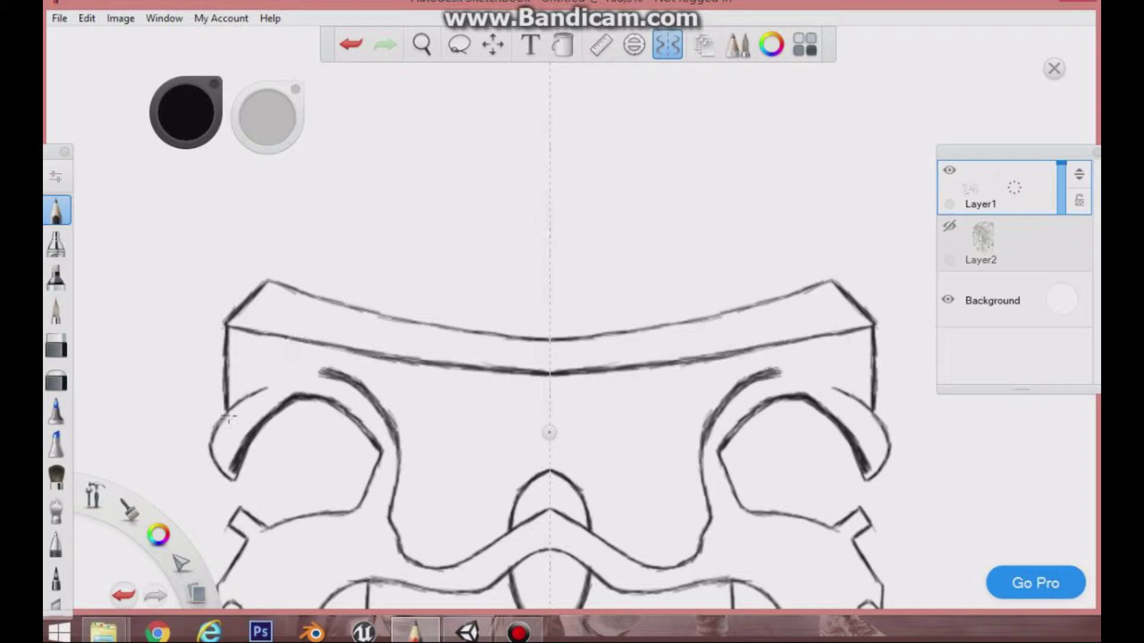
Step: Darken the brow ridges and socket rims, and fill both eye sockets solid black with mirrored pencil strokes
mouse_move(262, 390)
mouse_down()
mouse_move(213, 454)
mouse_move(236, 472)
mouse_up()
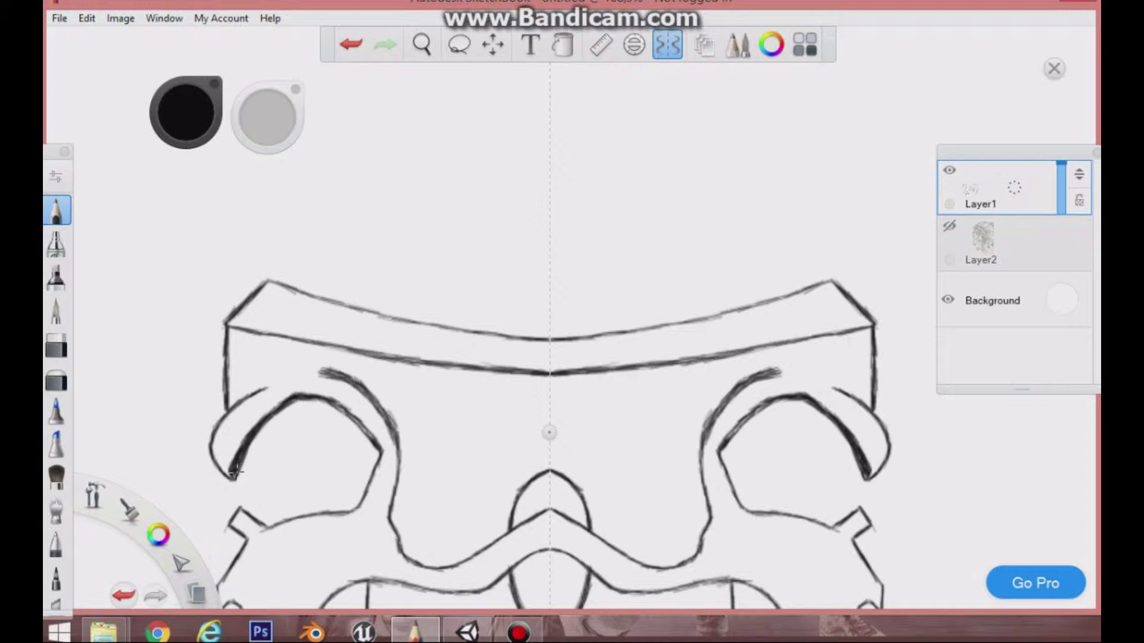
drag(309, 396, 379, 443)
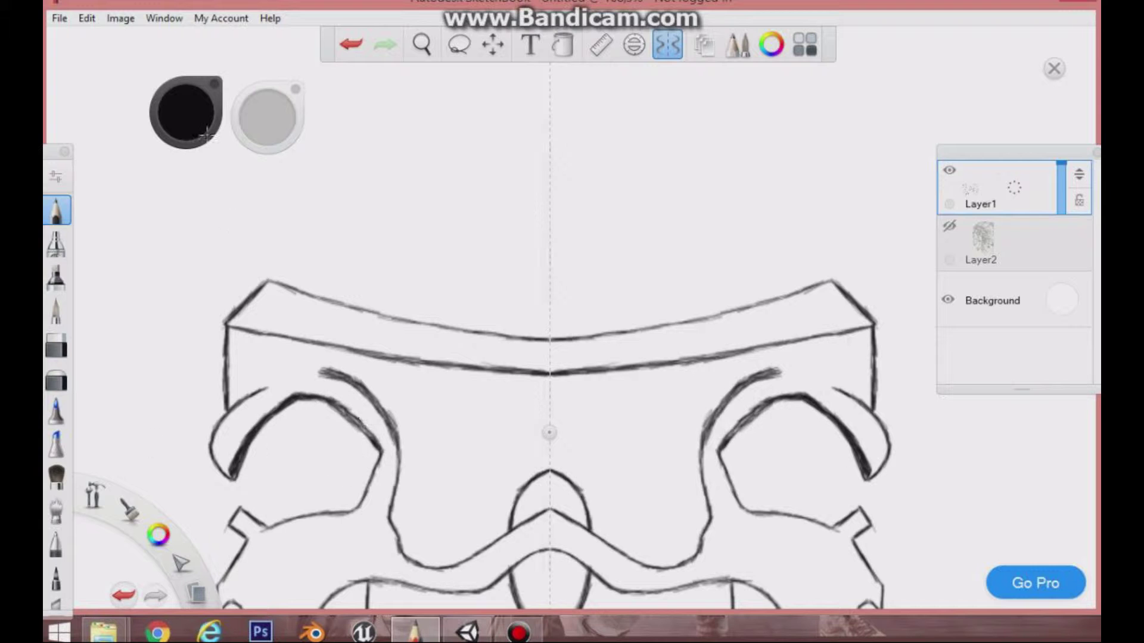
drag(269, 125, 269, 123)
mouse_move(274, 444)
mouse_down()
mouse_move(262, 465)
mouse_move(250, 453)
mouse_move(313, 401)
mouse_move(241, 482)
mouse_move(319, 419)
mouse_up()
mouse_move(243, 475)
mouse_down()
mouse_move(339, 408)
mouse_move(373, 449)
mouse_move(358, 495)
mouse_move(357, 444)
mouse_move(309, 488)
mouse_move(250, 483)
mouse_move(334, 432)
mouse_move(355, 459)
mouse_move(247, 487)
mouse_move(334, 485)
mouse_move(355, 499)
mouse_up()
mouse_move(262, 519)
mouse_down()
mouse_move(301, 501)
mouse_move(252, 509)
mouse_up()
drag(249, 498, 249, 498)
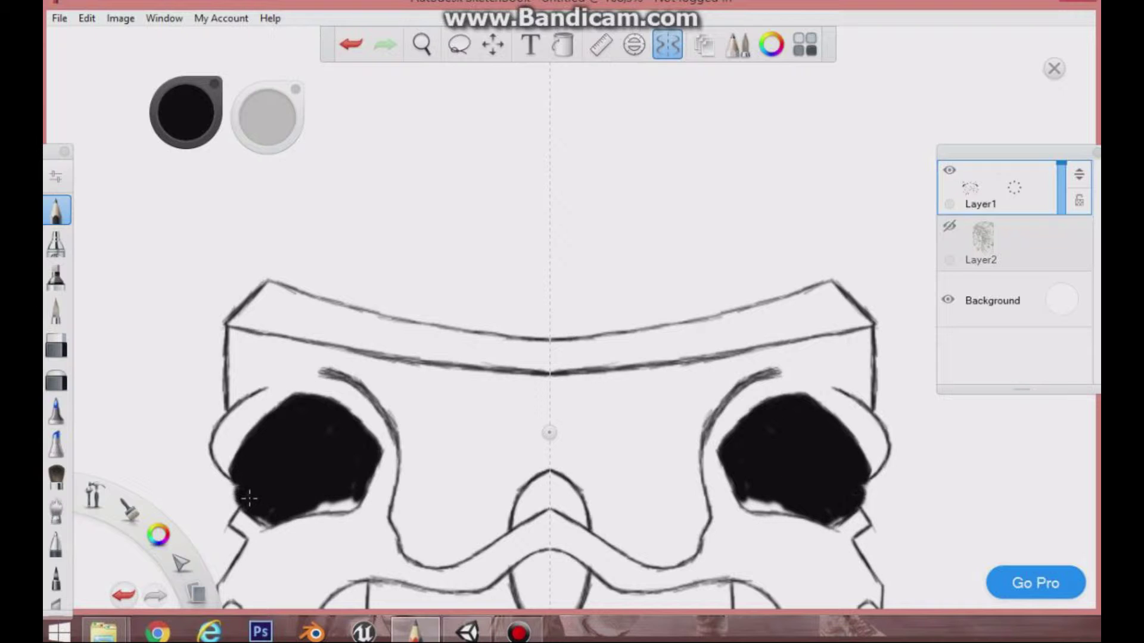
mouse_move(310, 504)
mouse_down()
mouse_move(333, 510)
mouse_move(286, 512)
mouse_up()
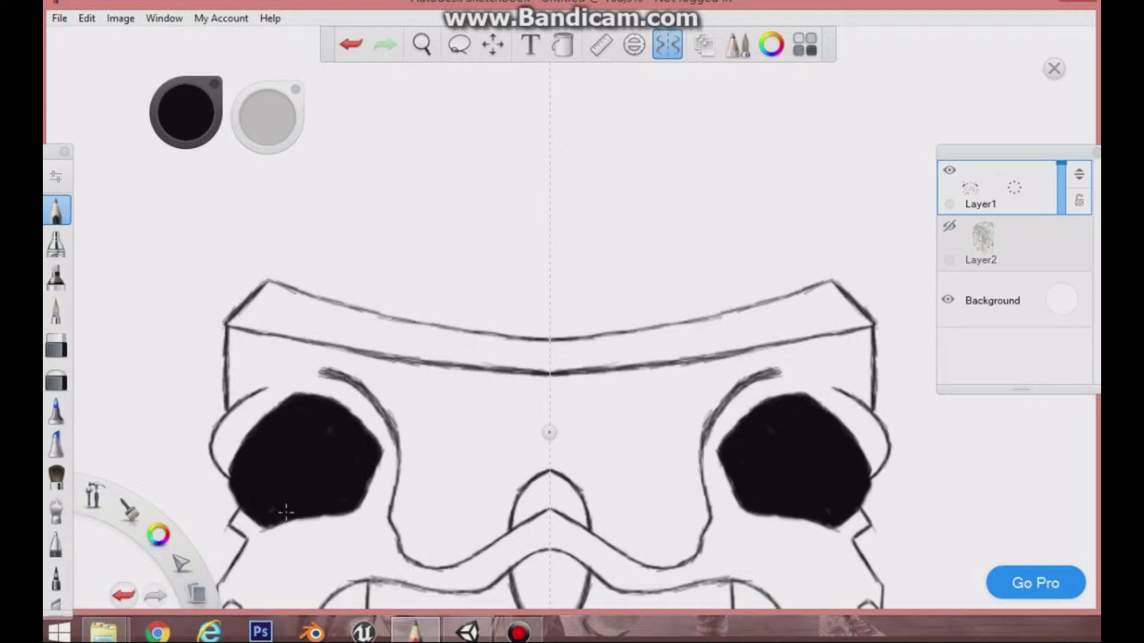
Step: Thicken the curved brow ridge beside each eye socket into a solid black tapering line with mirrored pencil strokes
drag(269, 114, 261, 123)
key(space)
drag(414, 396, 496, 257)
click(668, 47)
drag(388, 478, 381, 468)
mouse_move(331, 400)
mouse_down()
mouse_move(276, 351)
mouse_move(217, 326)
mouse_up()
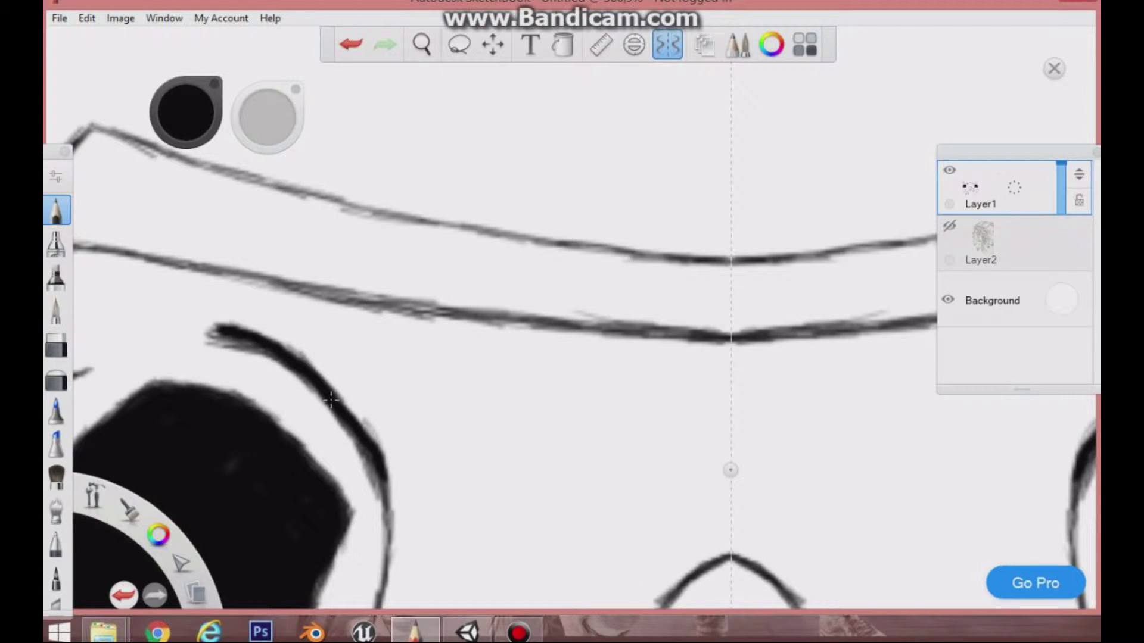
mouse_move(358, 446)
mouse_down()
mouse_move(379, 480)
mouse_move(365, 448)
mouse_up()
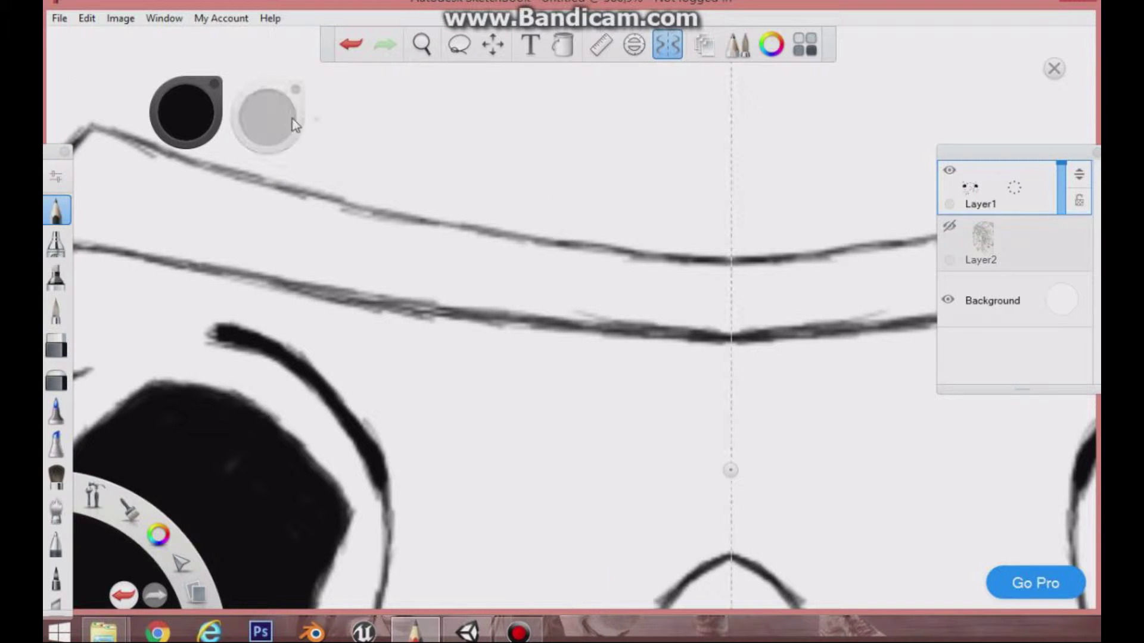
mouse_move(382, 477)
mouse_down()
mouse_move(381, 590)
mouse_move(383, 476)
mouse_up()
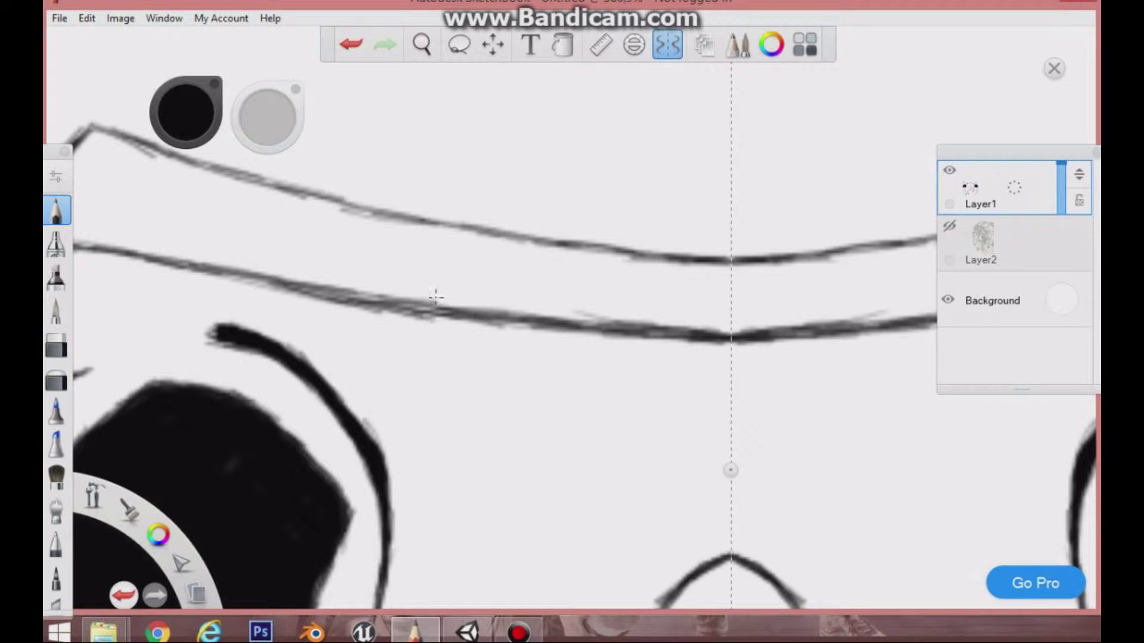
Step: Darken the upper and lower arcs of the headband with mirrored pencil strokes and clean up the stray mark under the upper arc
mouse_move(315, 278)
mouse_down()
mouse_move(501, 321)
mouse_move(448, 315)
mouse_move(730, 340)
mouse_up()
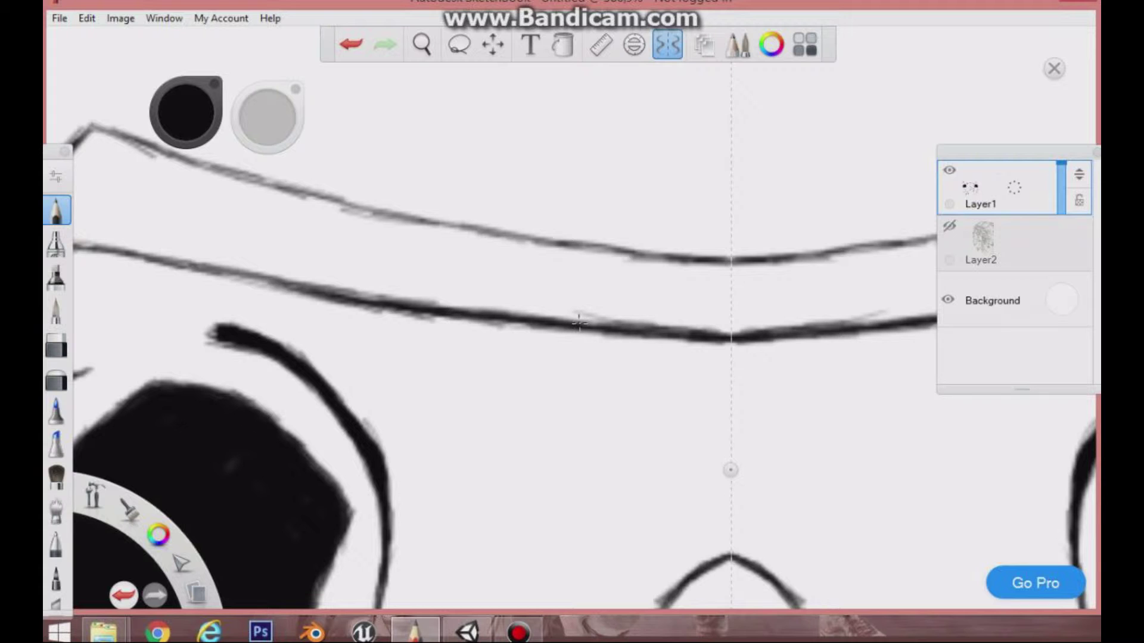
drag(150, 259, 337, 297)
drag(84, 251, 200, 270)
mouse_move(672, 252)
mouse_down()
mouse_move(401, 219)
mouse_move(324, 179)
mouse_up()
drag(94, 130, 432, 222)
drag(96, 129, 411, 224)
drag(300, 192, 166, 170)
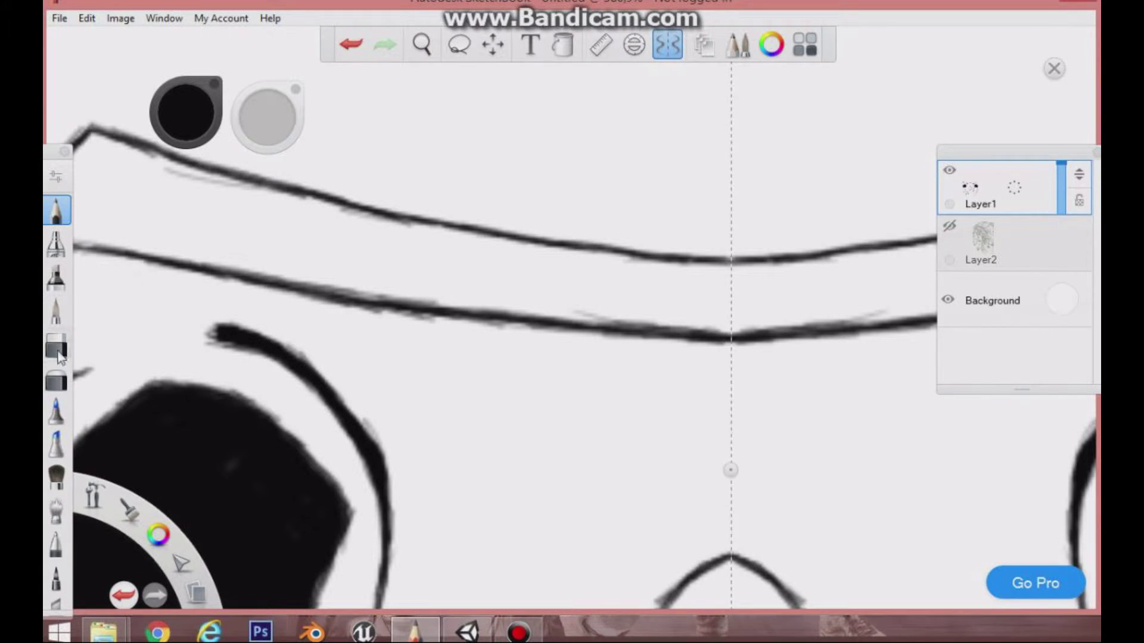
click(57, 346)
click(56, 211)
Step: With symmetry on, fill the gum gaps above the lower teeth solid black, from the rear jaw line to the lower fang
click(422, 45)
drag(292, 246, 236, 363)
drag(260, 422, 259, 310)
drag(343, 425, 477, 410)
drag(434, 428, 483, 364)
drag(369, 431, 507, 367)
click(545, 330)
click(667, 46)
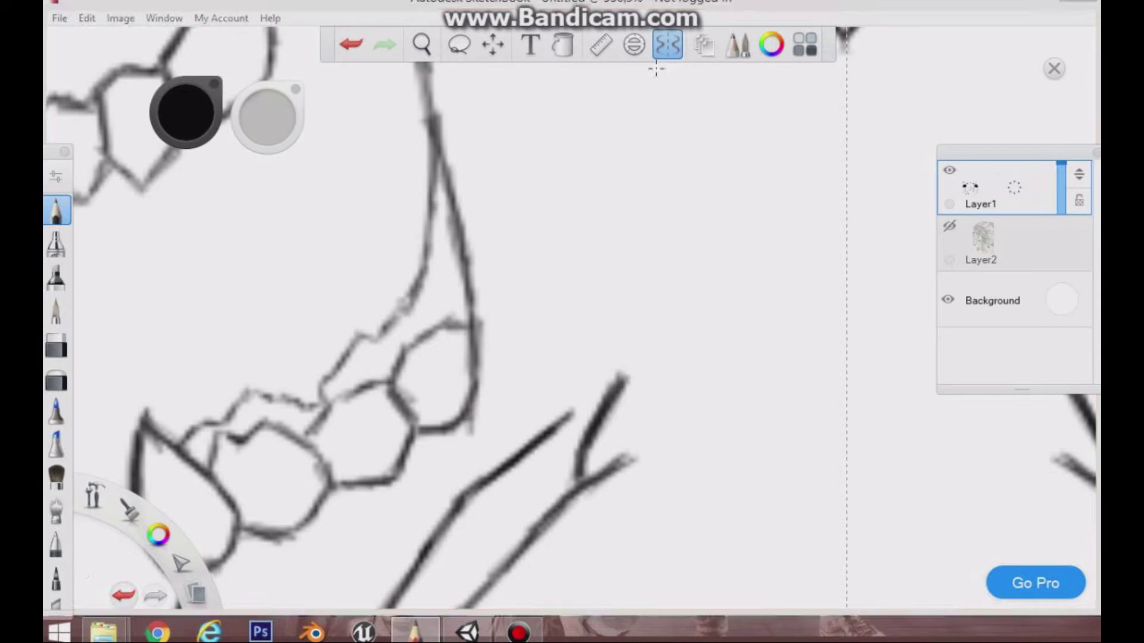
drag(439, 273, 444, 230)
drag(283, 118, 284, 127)
mouse_move(440, 230)
mouse_down()
mouse_move(441, 185)
mouse_move(468, 322)
mouse_move(429, 331)
mouse_move(453, 288)
mouse_move(402, 354)
mouse_move(400, 327)
mouse_move(390, 335)
mouse_up()
mouse_move(454, 288)
mouse_down()
mouse_move(385, 372)
mouse_move(369, 339)
mouse_move(324, 399)
mouse_move(327, 387)
mouse_move(358, 384)
mouse_move(335, 396)
mouse_up()
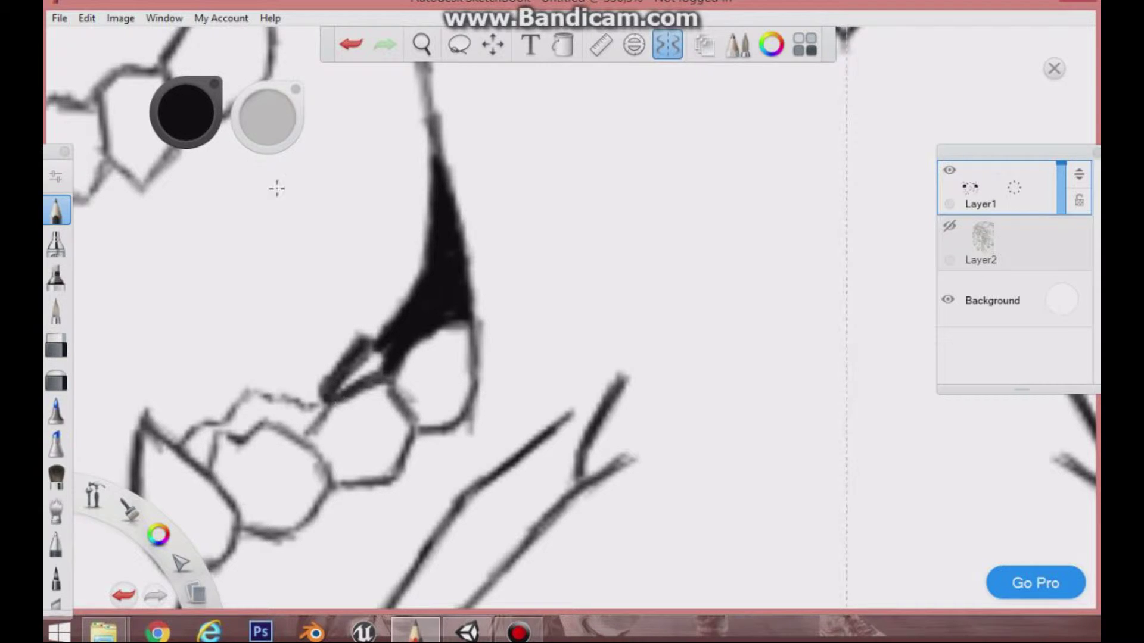
mouse_move(382, 352)
mouse_down()
mouse_move(357, 373)
mouse_move(382, 352)
mouse_up()
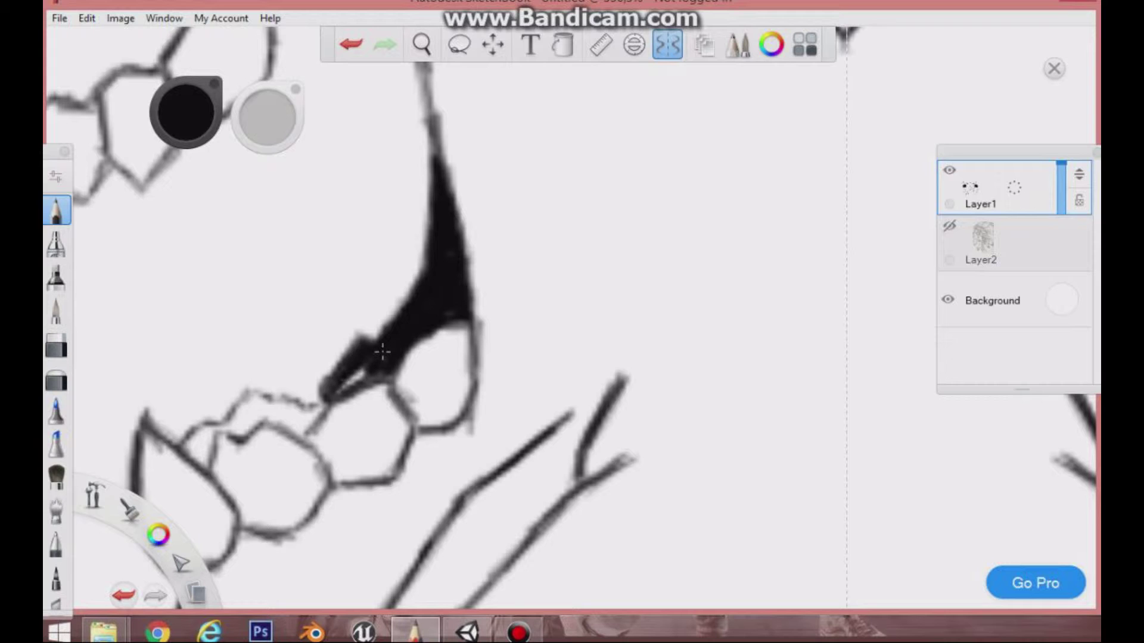
mouse_move(236, 427)
mouse_down()
mouse_move(257, 396)
mouse_move(295, 405)
mouse_move(233, 420)
mouse_up()
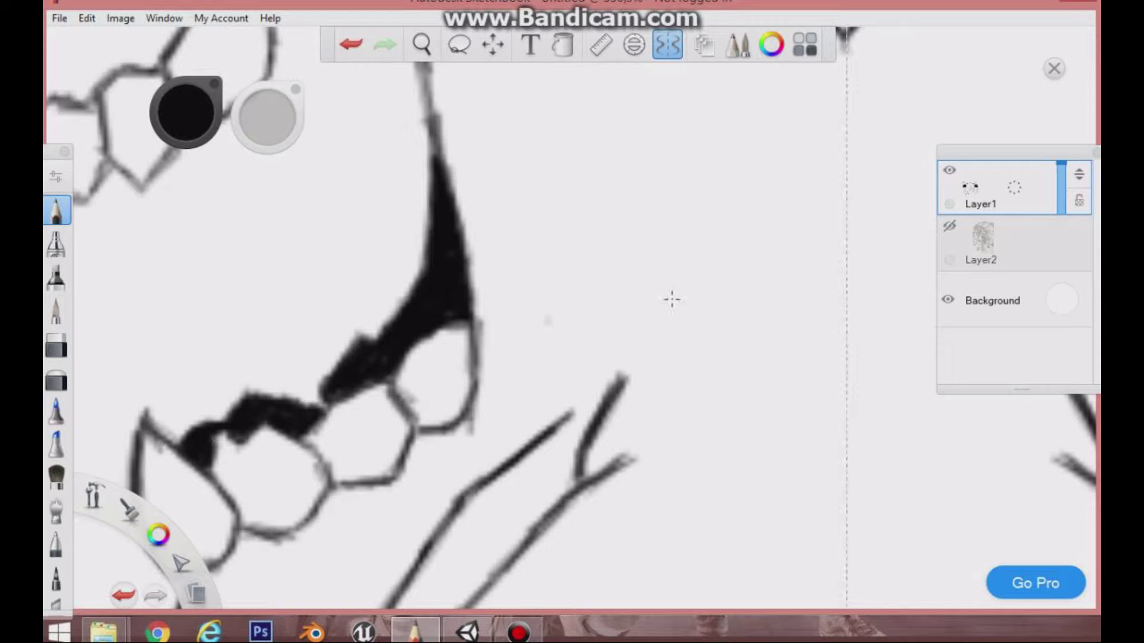
Step: Draw mirrored inner jaw bones with notched sides, joining them in an M-shaped line that dips at the mirror axis
click(421, 44)
drag(544, 181, 544, 336)
drag(718, 159, 542, 397)
mouse_move(488, 463)
mouse_down()
mouse_move(463, 463)
mouse_move(487, 482)
mouse_up()
drag(484, 514, 609, 299)
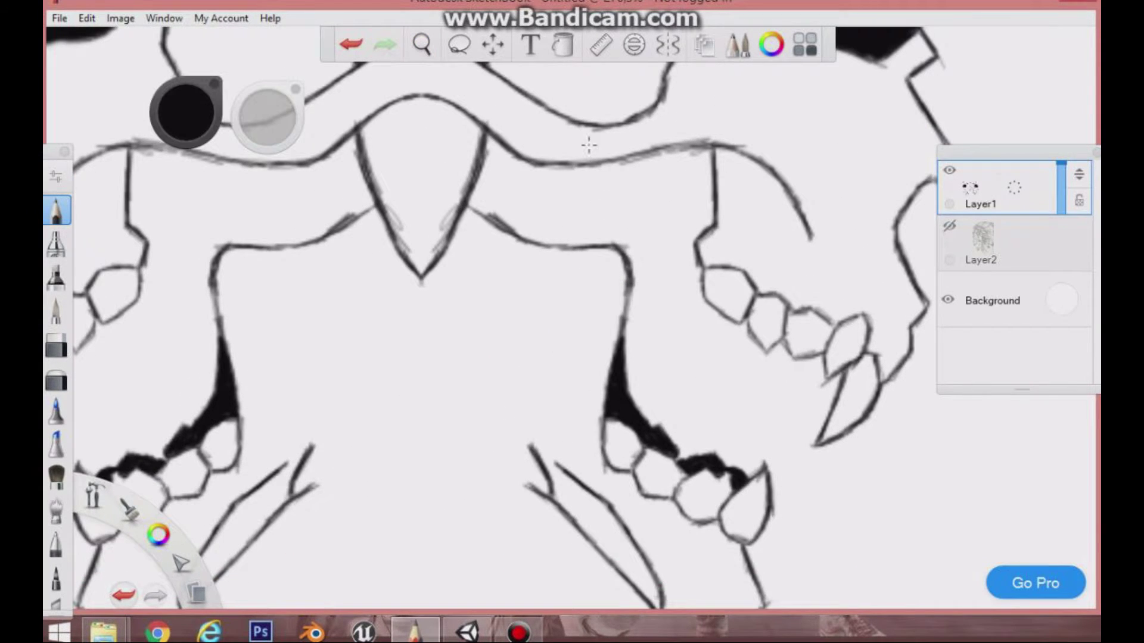
click(634, 45)
click(634, 45)
mouse_move(298, 498)
mouse_down()
mouse_move(363, 445)
mouse_move(329, 348)
mouse_move(331, 336)
mouse_move(341, 365)
mouse_move(332, 336)
mouse_move(364, 318)
mouse_move(361, 302)
mouse_move(420, 365)
mouse_up()
drag(381, 319, 404, 347)
mouse_move(337, 322)
mouse_down()
mouse_move(335, 405)
mouse_move(361, 444)
mouse_move(301, 497)
mouse_up()
Step: Darken the inner jaw bones and the mouth line running from the central ornament to the rear lower teeth
drag(232, 507, 310, 449)
mouse_move(217, 530)
mouse_down()
mouse_move(239, 506)
mouse_move(255, 541)
mouse_up()
mouse_move(218, 325)
mouse_down()
mouse_move(210, 263)
mouse_move(375, 205)
mouse_move(337, 233)
mouse_up()
drag(214, 260, 219, 343)
mouse_move(272, 473)
mouse_down()
mouse_move(313, 449)
mouse_move(311, 413)
mouse_move(321, 413)
mouse_move(296, 388)
mouse_move(327, 338)
mouse_up()
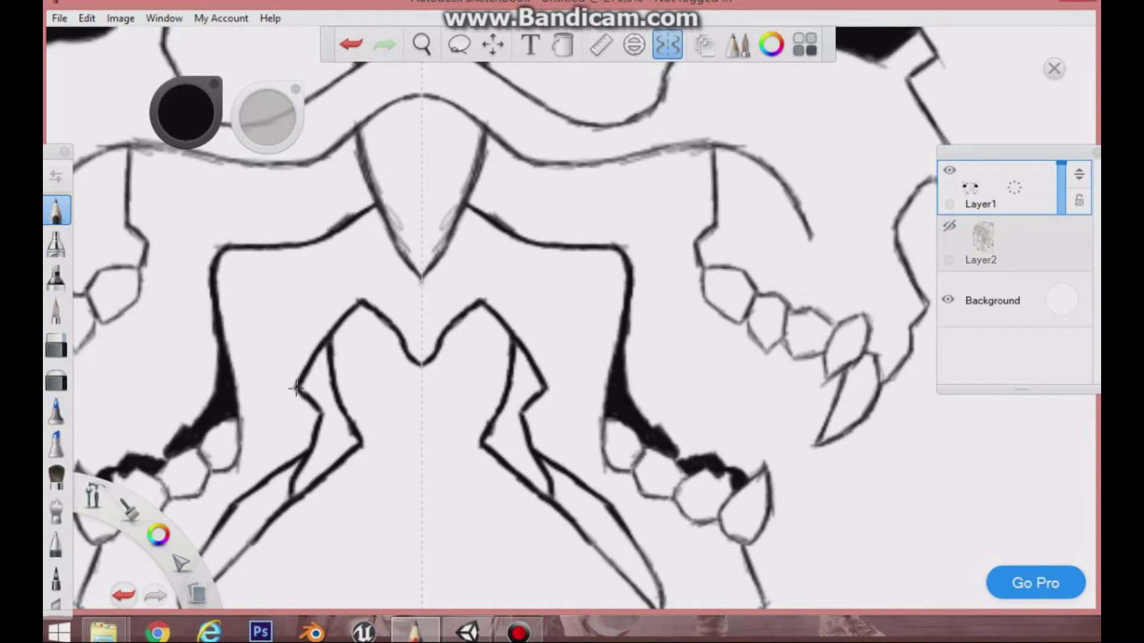
drag(227, 571, 256, 537)
Step: Thicken the outline of the lower jaw and chin with mirrored pencil strokes
click(418, 49)
drag(490, 229, 628, 241)
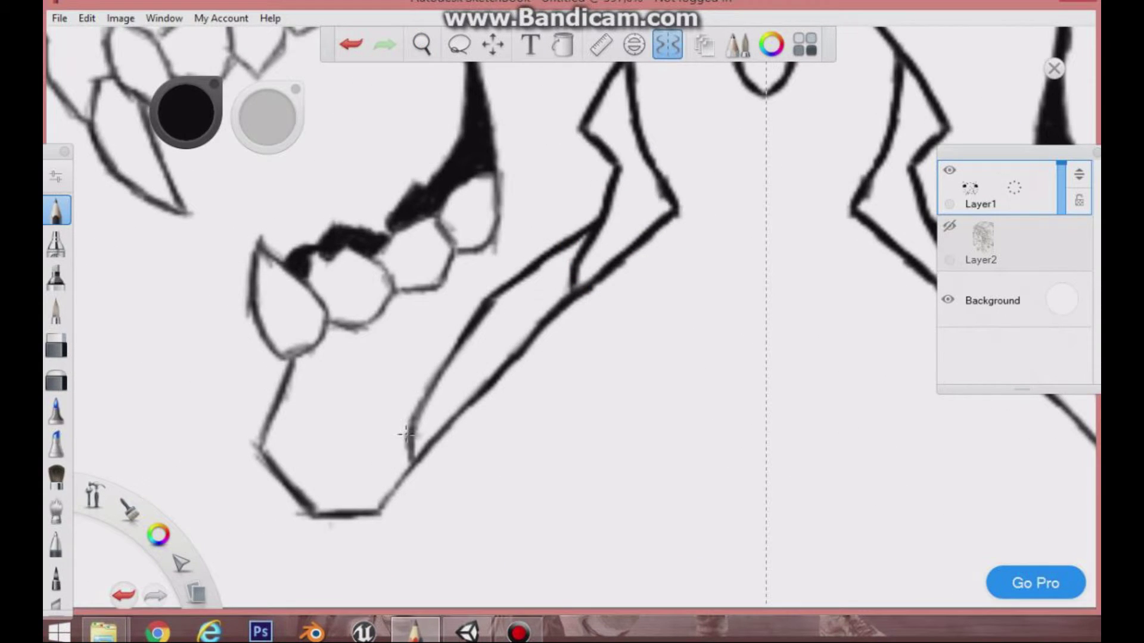
drag(426, 401, 500, 295)
drag(379, 514, 435, 441)
mouse_move(266, 445)
mouse_down()
mouse_move(292, 358)
mouse_move(316, 514)
mouse_up()
Step: Darken the outlines of the lower fang and the lower teeth behind it
drag(255, 260, 280, 356)
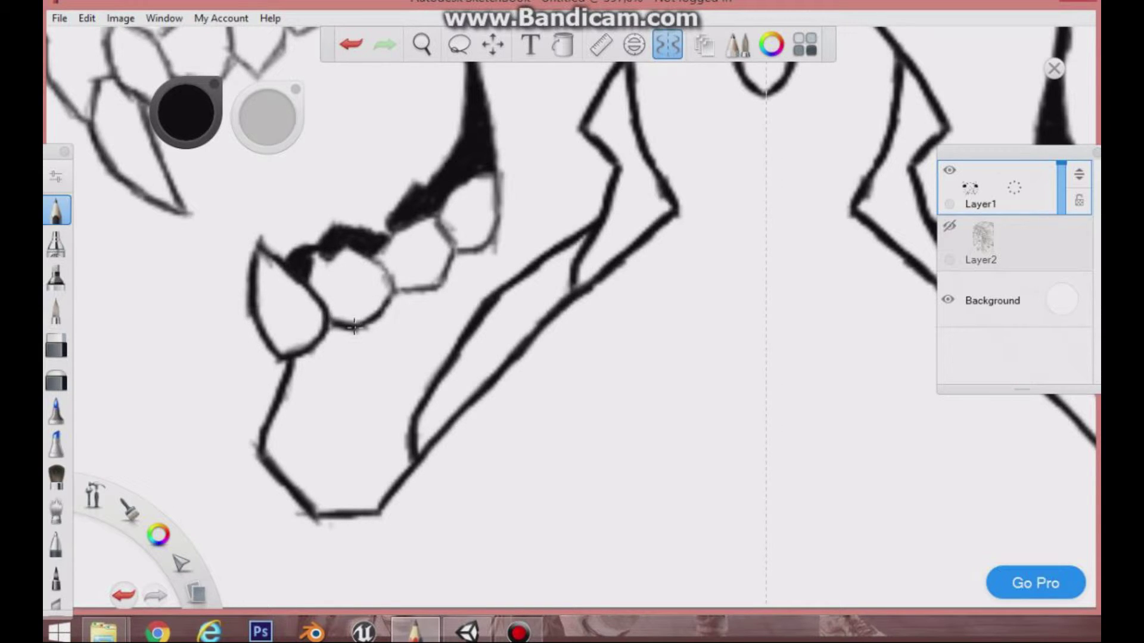
drag(441, 287, 445, 278)
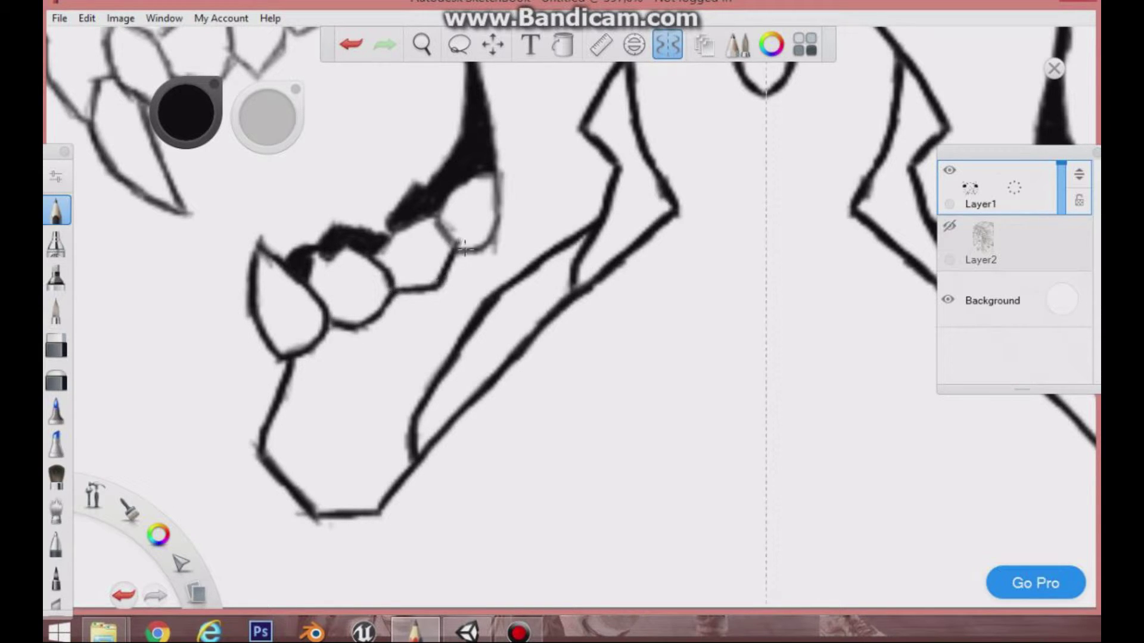
drag(486, 237, 499, 158)
drag(451, 234, 438, 219)
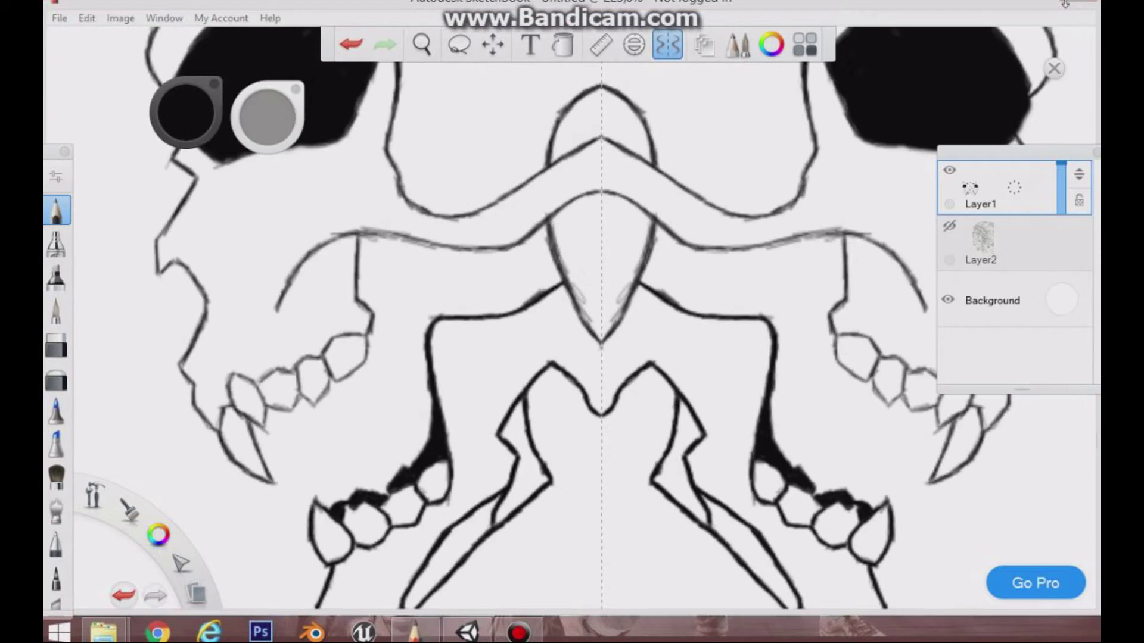
Step: Check the Layer2 reference and fill a curved black band from the central ornament down to the rear lower teeth
drag(409, 466, 427, 411)
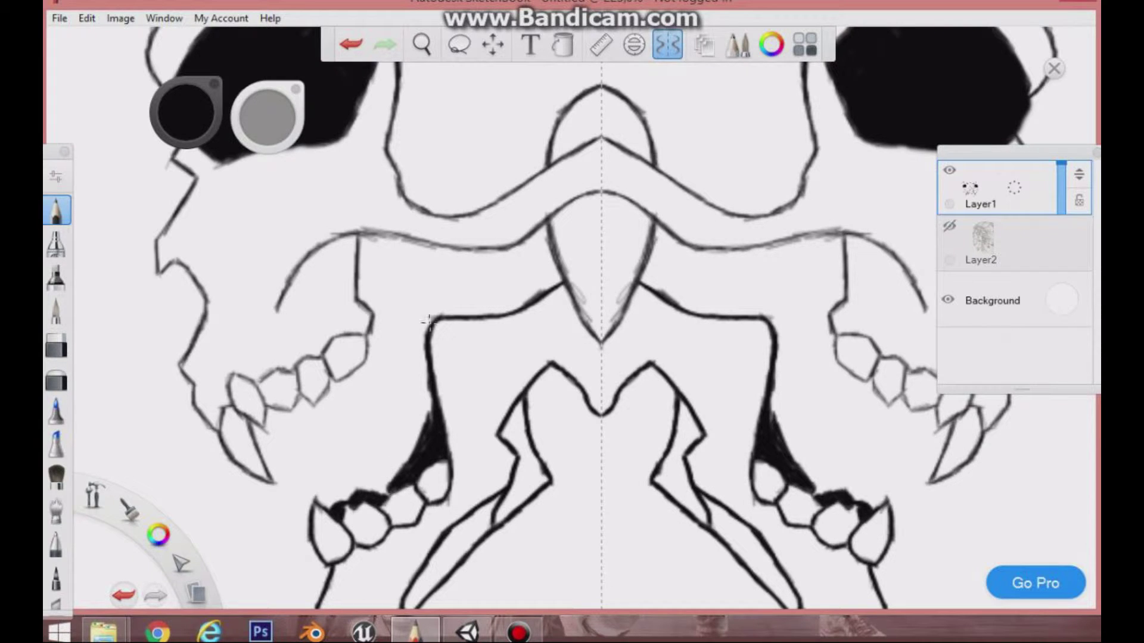
click(951, 228)
click(951, 228)
click(950, 228)
click(950, 228)
click(951, 229)
click(951, 228)
drag(272, 120, 273, 123)
mouse_move(411, 342)
mouse_down()
mouse_move(425, 400)
mouse_move(400, 467)
mouse_up()
mouse_move(415, 406)
mouse_down()
mouse_move(407, 372)
mouse_move(398, 453)
mouse_move(387, 364)
mouse_move(411, 313)
mouse_move(401, 356)
mouse_move(461, 278)
mouse_move(474, 312)
mouse_move(522, 302)
mouse_move(557, 277)
mouse_move(477, 286)
mouse_move(548, 265)
mouse_up()
mouse_move(407, 334)
mouse_down()
mouse_move(396, 416)
mouse_move(437, 286)
mouse_up()
Step: Thicken the underside of the upper jaw line and its vertical edge down to the rear upper tooth in black
drag(266, 119, 272, 113)
mouse_move(364, 285)
mouse_down()
mouse_move(361, 265)
mouse_move(393, 245)
mouse_move(506, 256)
mouse_move(546, 227)
mouse_move(551, 256)
mouse_move(497, 254)
mouse_move(518, 262)
mouse_move(483, 266)
mouse_move(497, 255)
mouse_up()
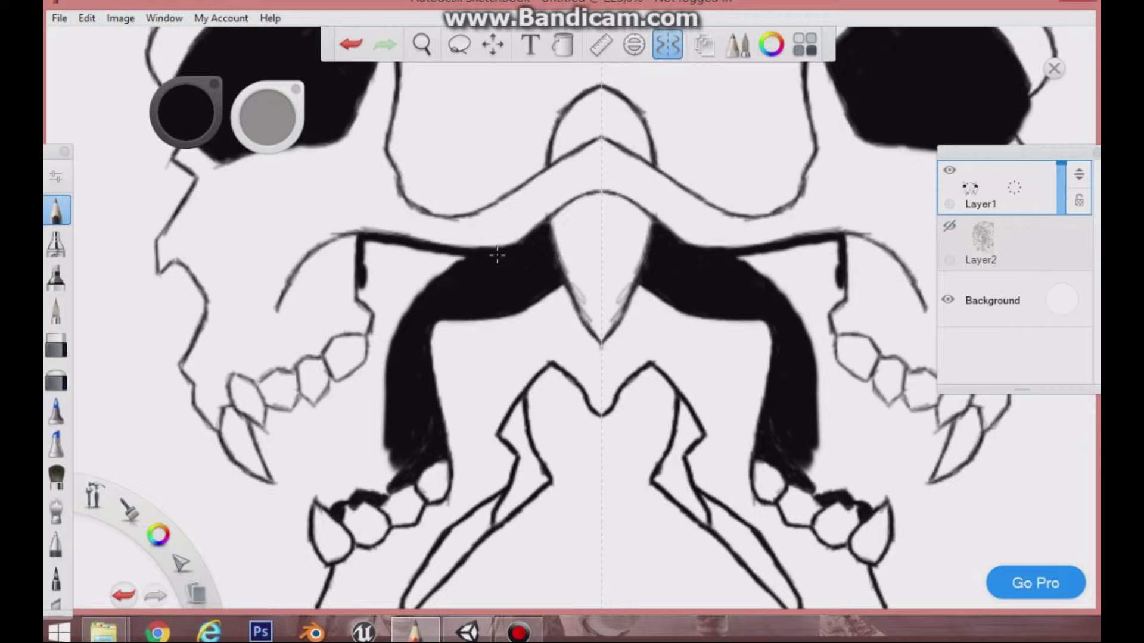
drag(275, 105, 280, 117)
key(space)
mouse_move(378, 327)
mouse_down()
mouse_move(402, 270)
mouse_move(406, 192)
mouse_up()
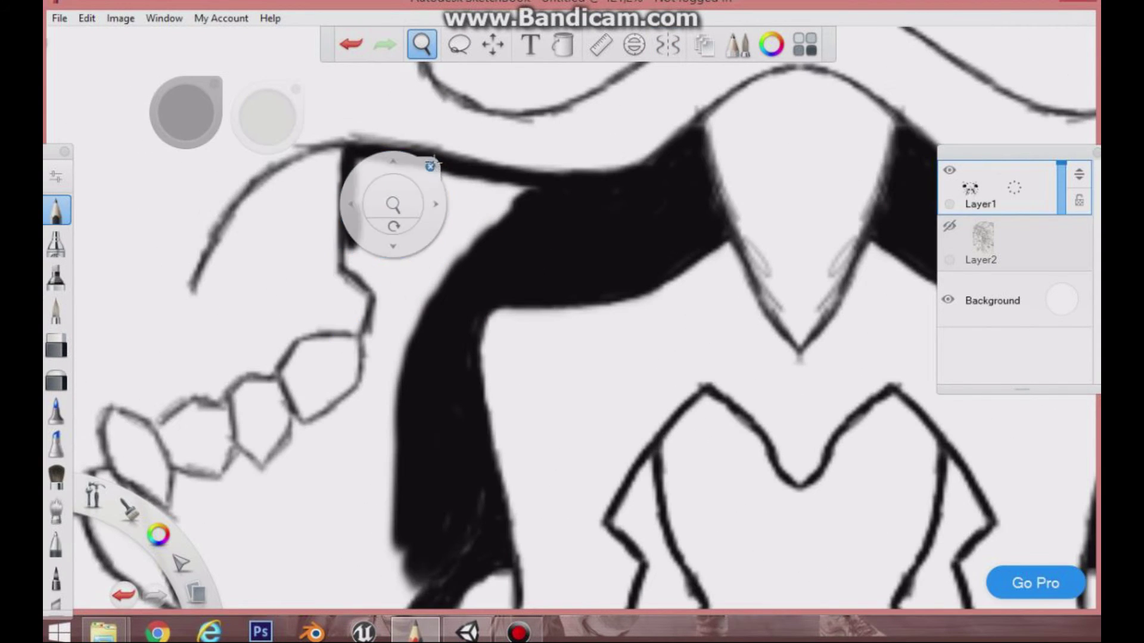
click(431, 168)
mouse_move(354, 239)
mouse_down()
mouse_move(361, 161)
mouse_move(381, 166)
mouse_move(350, 269)
mouse_move(353, 239)
mouse_move(374, 316)
mouse_move(359, 384)
mouse_up()
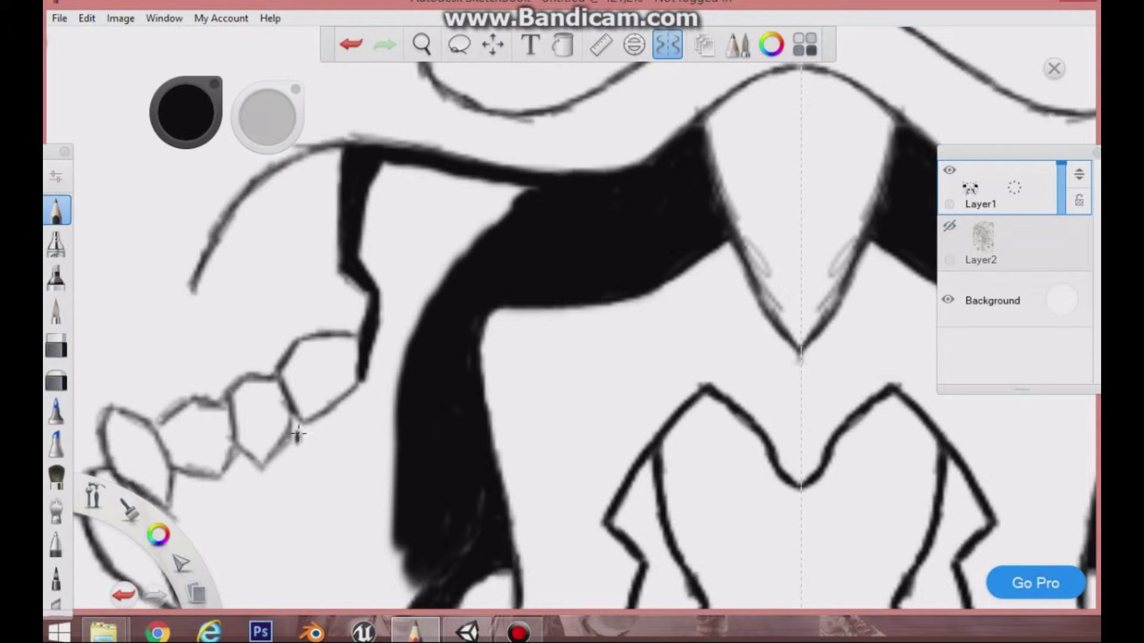
Step: Darken the outlines of the upper teeth and the cheek curve above them with mirrored pencil strokes
mouse_move(297, 433)
mouse_down()
mouse_move(360, 384)
mouse_move(266, 467)
mouse_up()
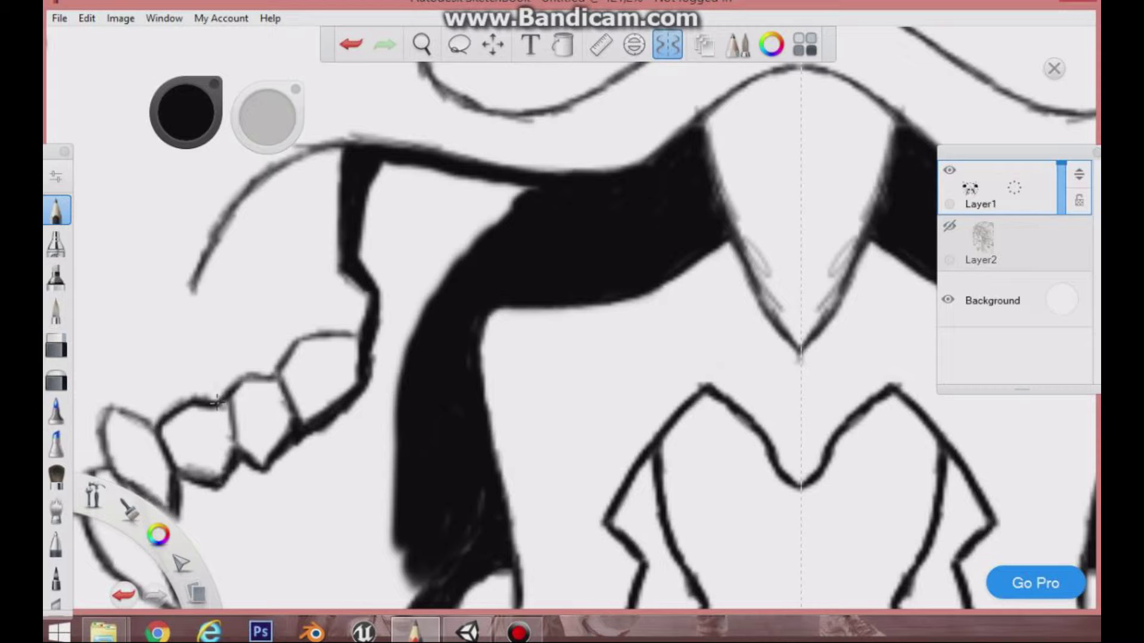
drag(302, 336, 303, 337)
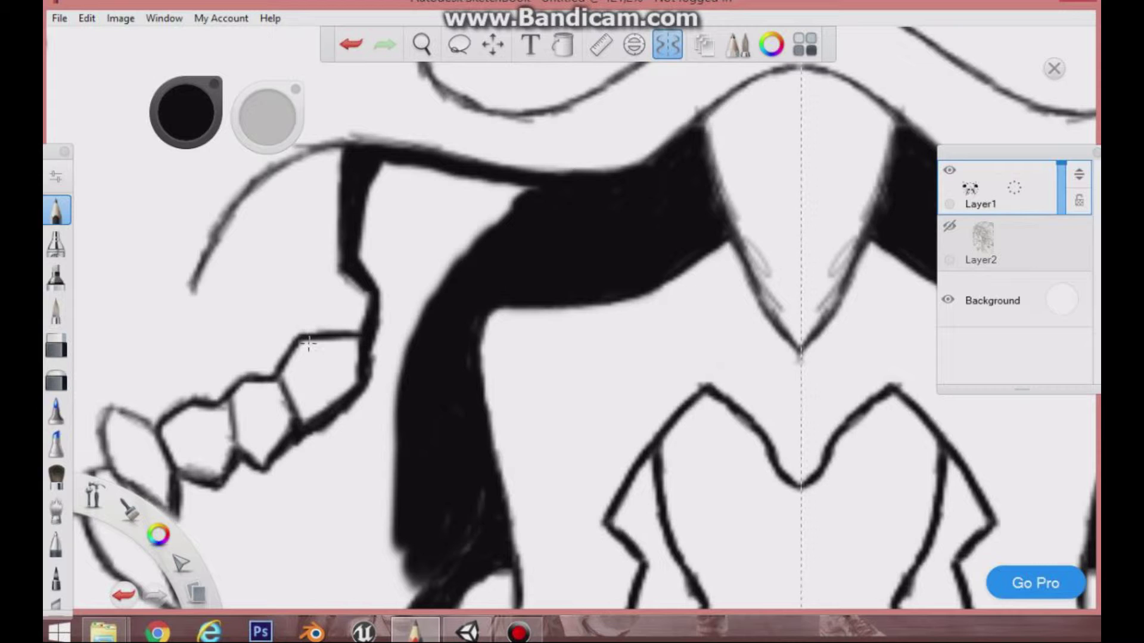
drag(229, 397, 236, 453)
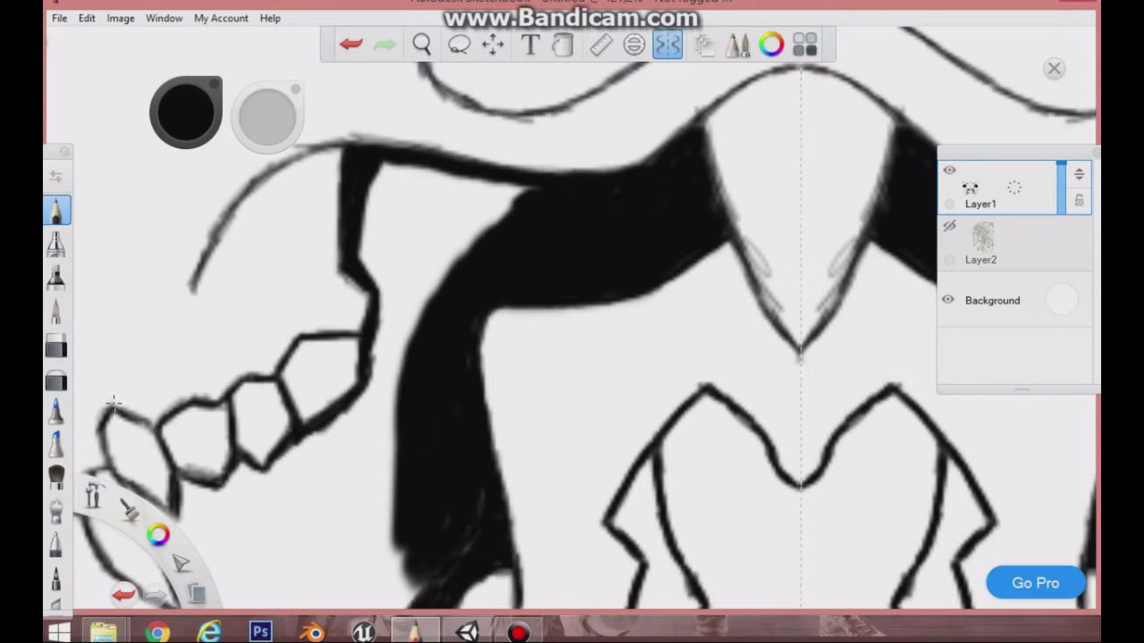
mouse_move(190, 290)
mouse_down()
mouse_move(204, 250)
mouse_move(344, 143)
mouse_up()
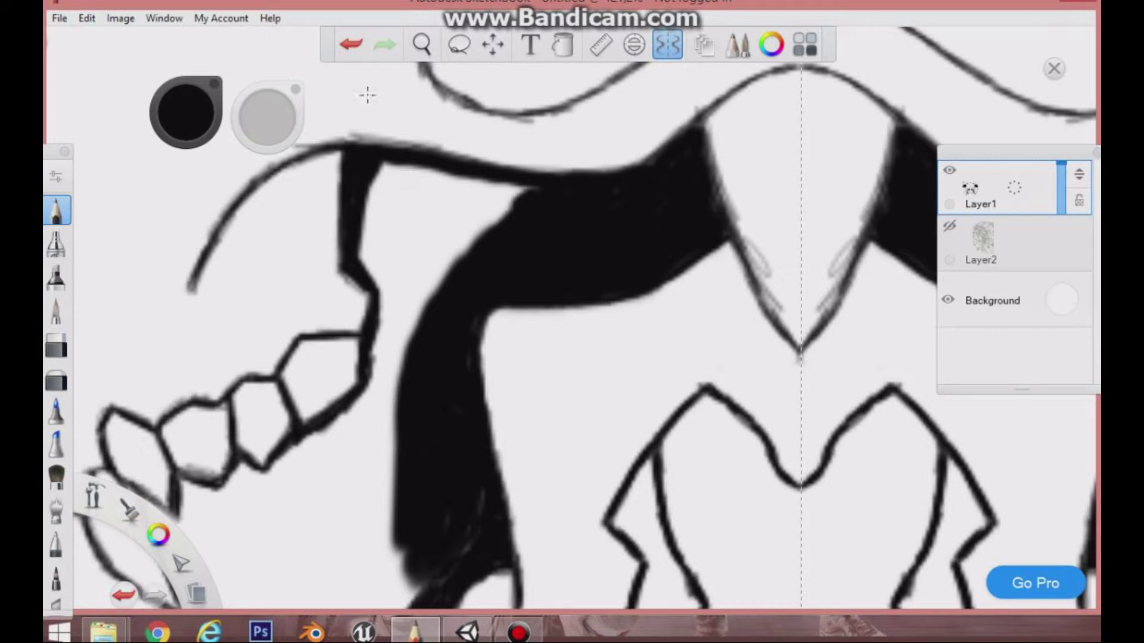
Step: Fill the back of the mouth between the upper teeth and the rear lower teeth solid black
mouse_move(447, 254)
mouse_down()
mouse_move(514, 196)
mouse_move(451, 181)
mouse_move(367, 201)
mouse_move(429, 179)
mouse_move(477, 226)
mouse_move(440, 197)
mouse_move(448, 253)
mouse_move(381, 352)
mouse_move(387, 411)
mouse_move(366, 221)
mouse_move(411, 286)
mouse_move(429, 191)
mouse_move(394, 239)
mouse_up()
mouse_move(420, 506)
mouse_down()
mouse_move(383, 396)
mouse_move(385, 440)
mouse_move(292, 506)
mouse_move(271, 501)
mouse_move(329, 518)
mouse_move(247, 478)
mouse_move(182, 492)
mouse_move(197, 518)
mouse_move(250, 512)
mouse_move(268, 536)
mouse_move(299, 529)
mouse_up()
Step: With symmetry on, draw a curved line downward from the cheek corner outside the upper fang, undoing the first attempt
click(423, 45)
drag(481, 265, 427, 429)
mouse_move(579, 344)
mouse_down()
mouse_move(649, 355)
mouse_move(653, 377)
mouse_up()
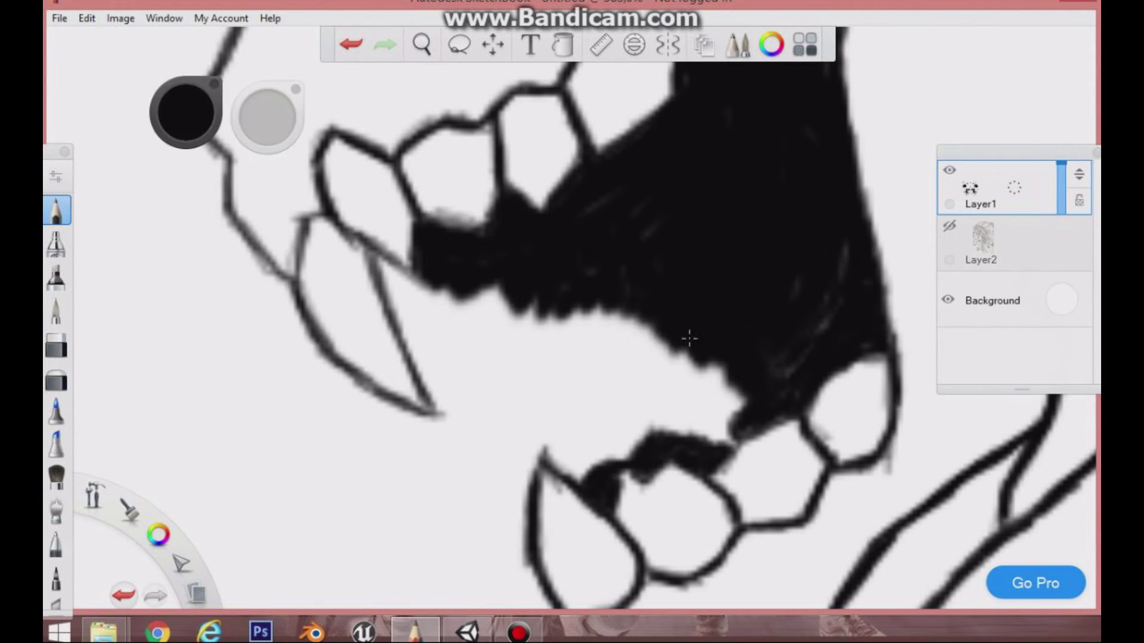
click(667, 45)
drag(234, 222, 246, 271)
key(ctrl+z)
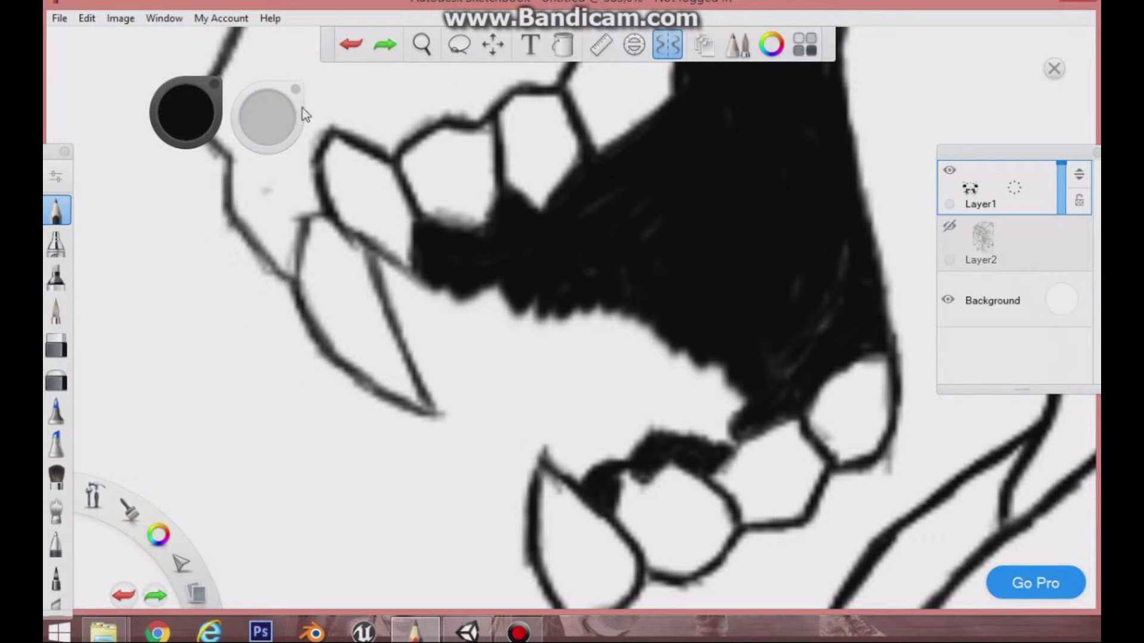
drag(275, 117, 271, 119)
drag(225, 208, 249, 410)
drag(228, 209, 250, 422)
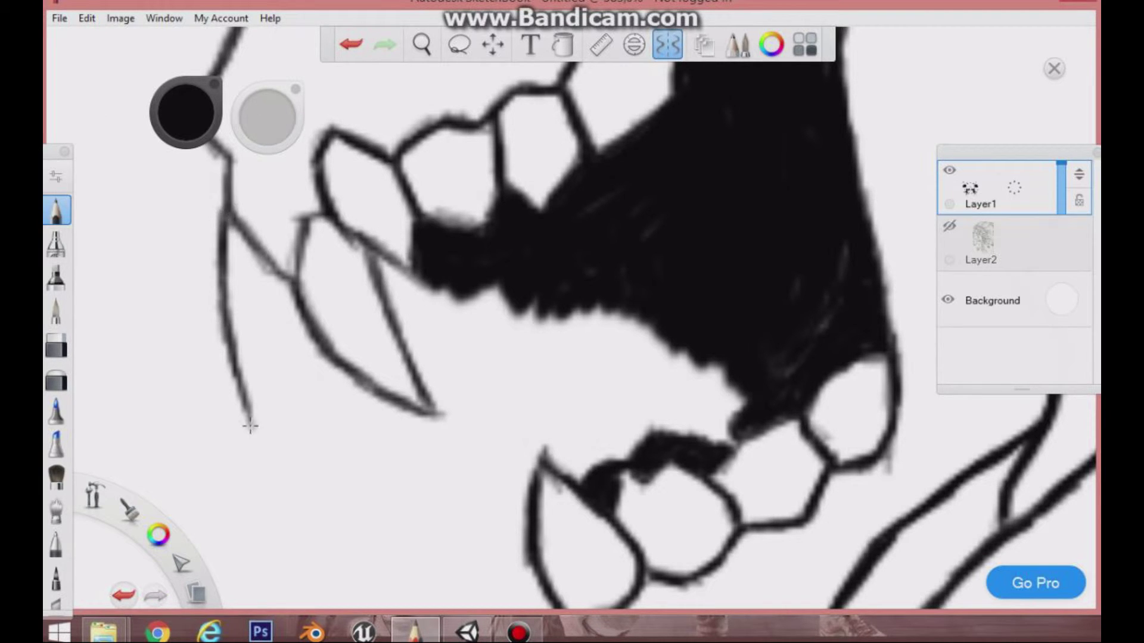
Step: Draw a long mirrored curve connecting the cheek corner to the outer corner of the chin, and erase the stray line end
click(425, 48)
drag(498, 318, 472, 389)
drag(497, 432, 457, 367)
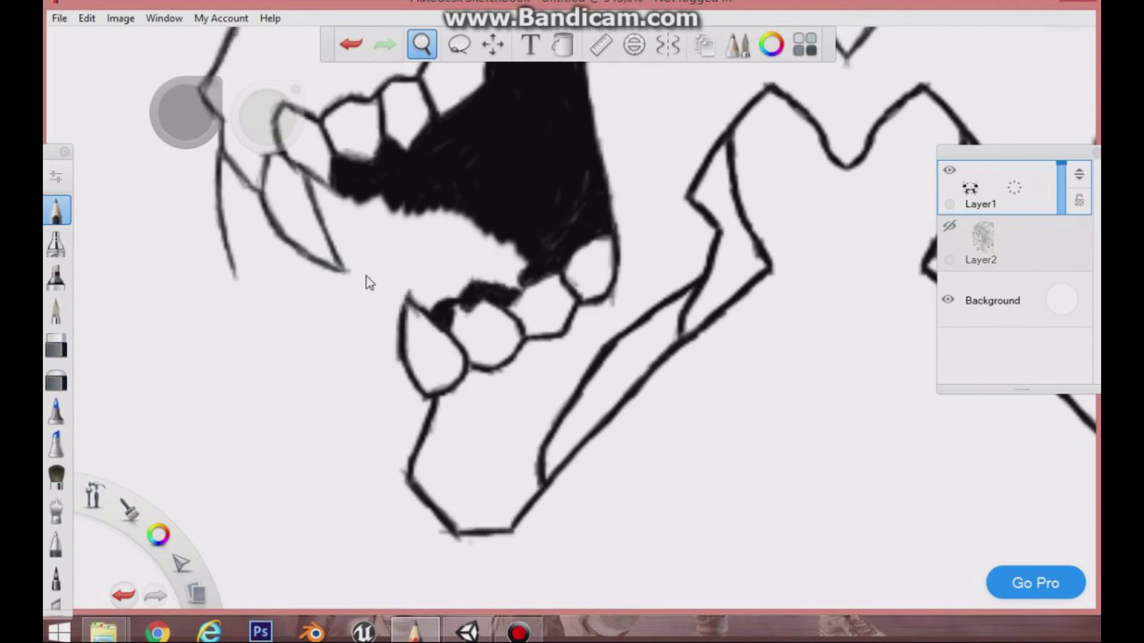
click(414, 278)
click(667, 52)
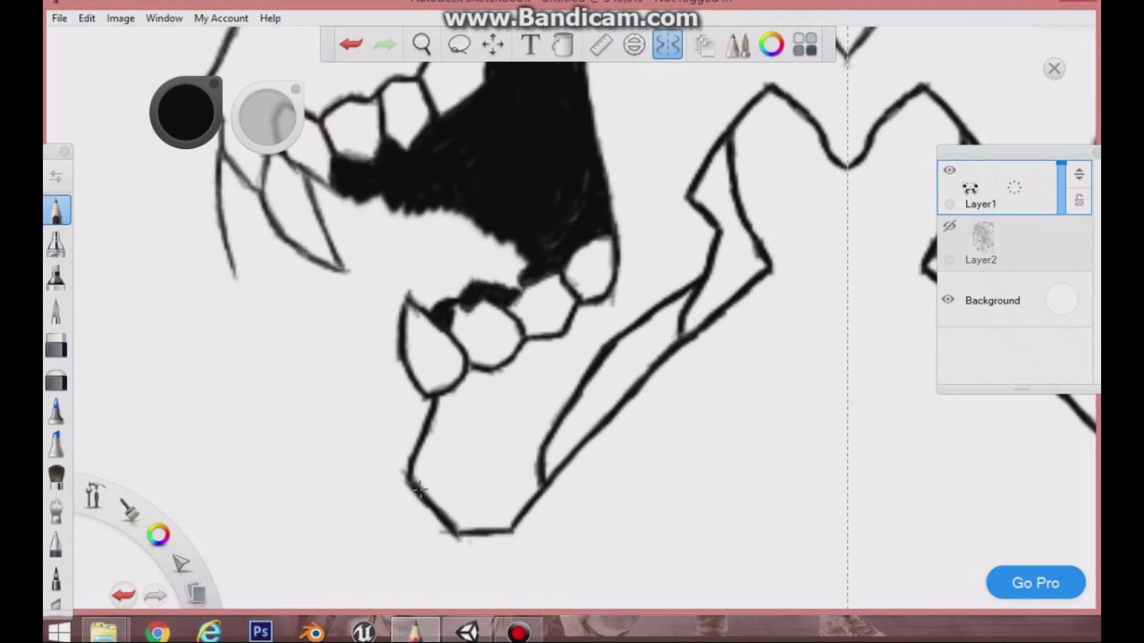
mouse_move(419, 489)
mouse_down()
mouse_move(313, 369)
mouse_move(263, 288)
mouse_move(220, 158)
mouse_move(306, 356)
mouse_move(406, 477)
mouse_up()
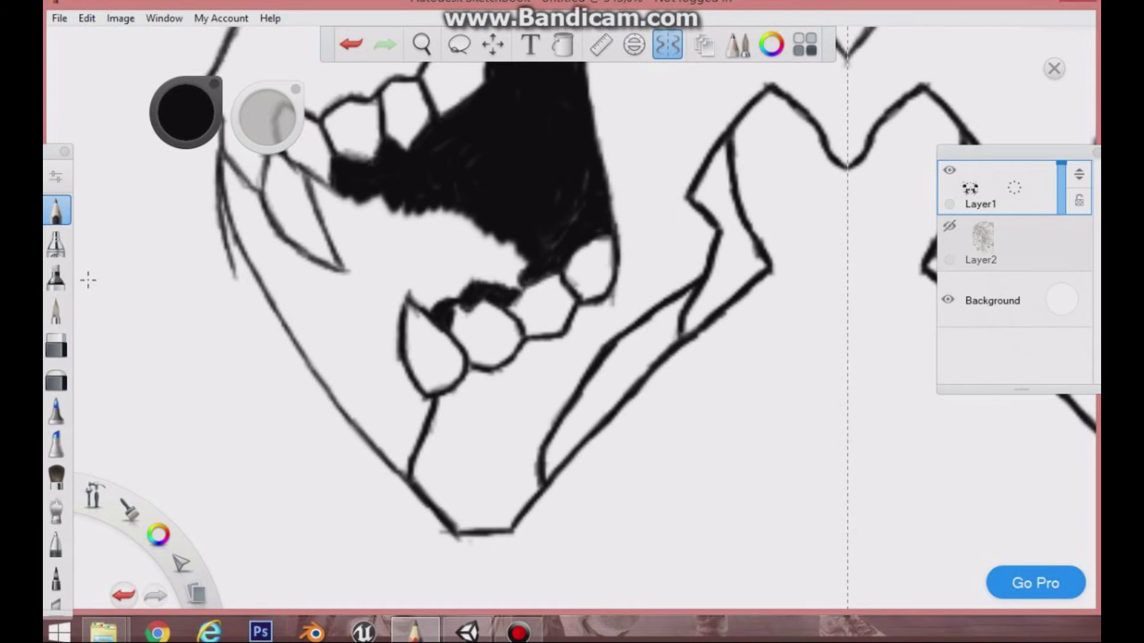
click(56, 345)
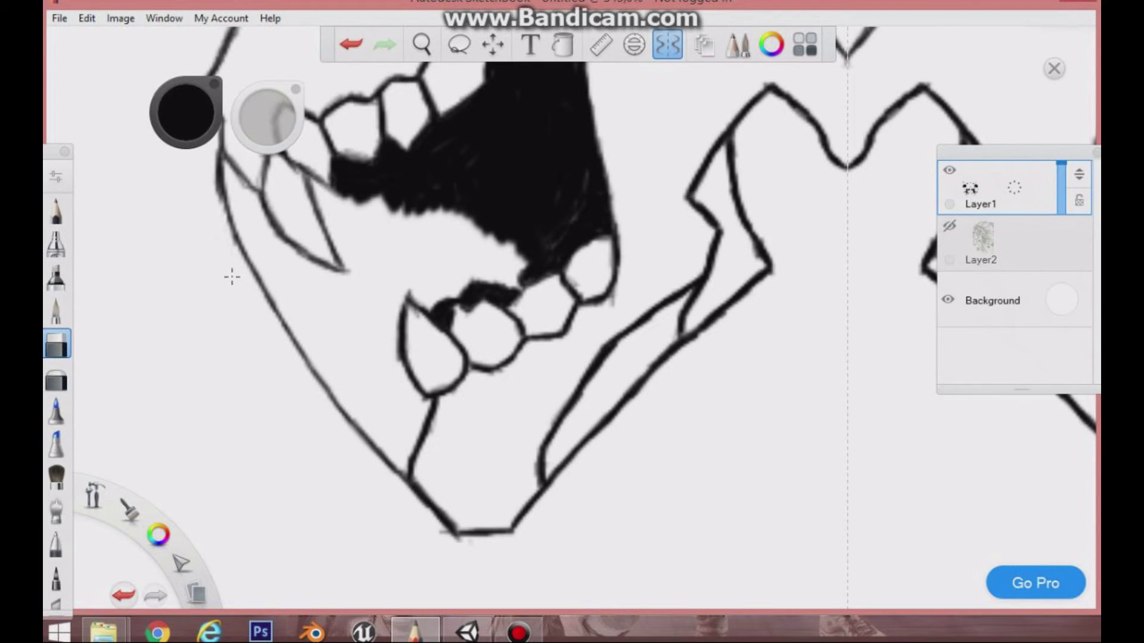
click(56, 211)
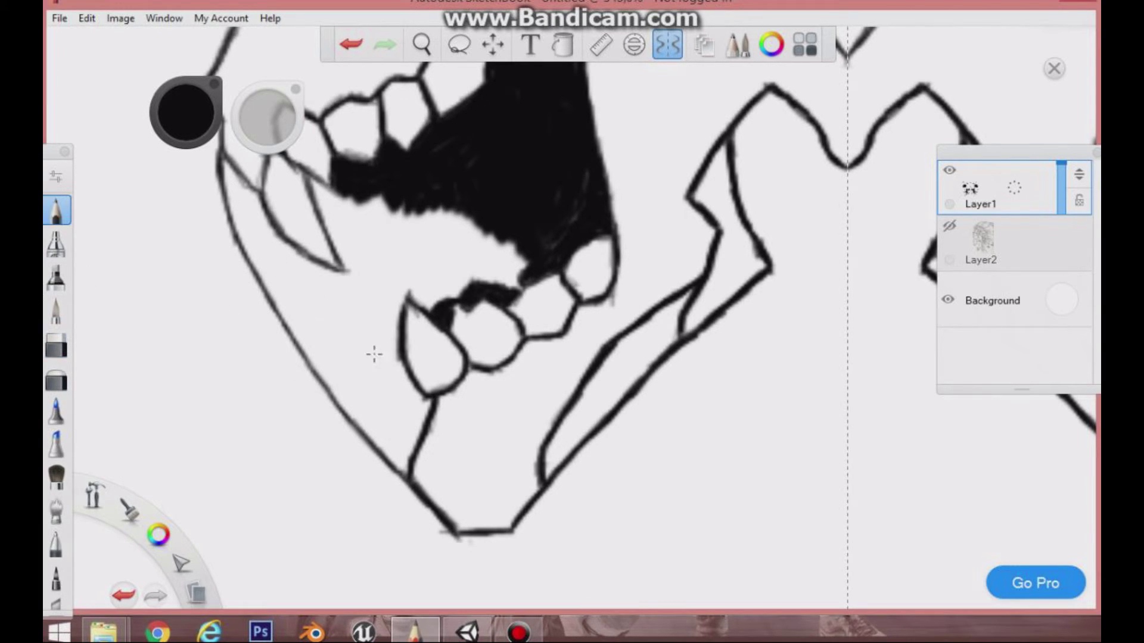
Step: Blacken the gap between the upper fang and the outer jaw curve, and the fang's inner edge, with mirrored strokes
mouse_move(250, 230)
mouse_down()
mouse_move(237, 203)
mouse_move(270, 233)
mouse_up()
drag(234, 185, 316, 268)
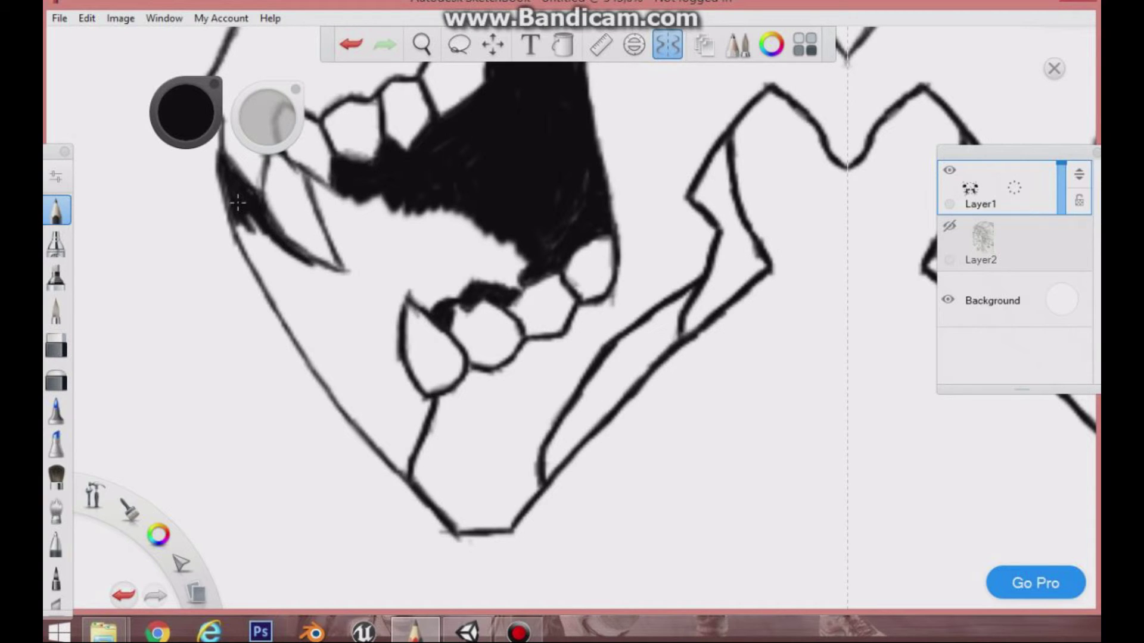
mouse_move(230, 197)
mouse_down()
mouse_move(261, 271)
mouse_move(258, 229)
mouse_move(303, 262)
mouse_up()
drag(315, 183, 347, 267)
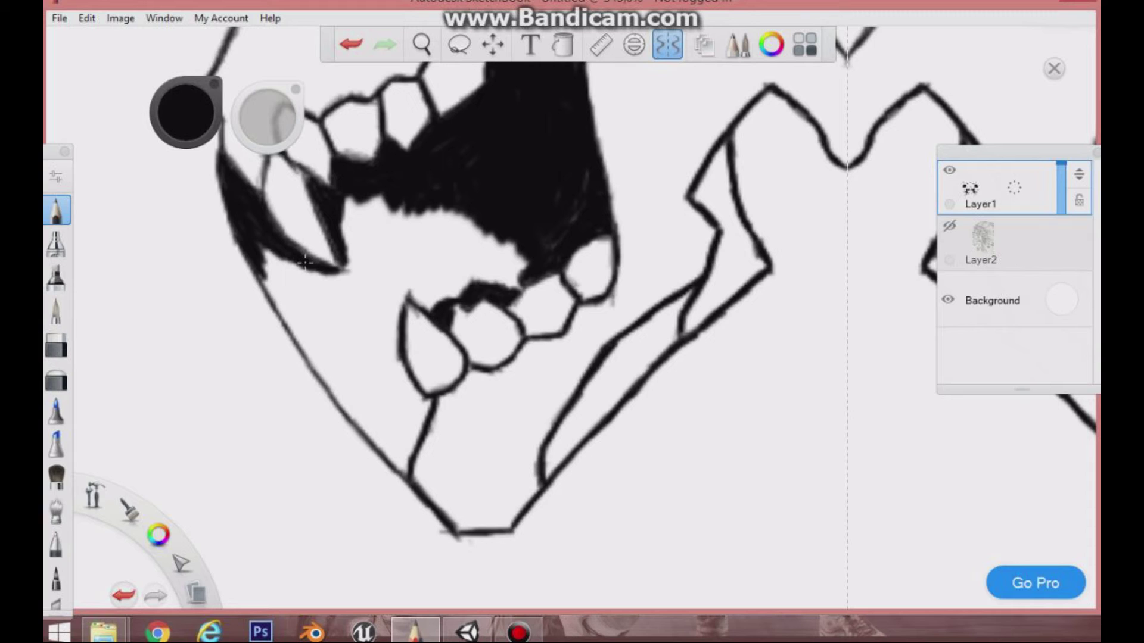
drag(341, 206, 350, 269)
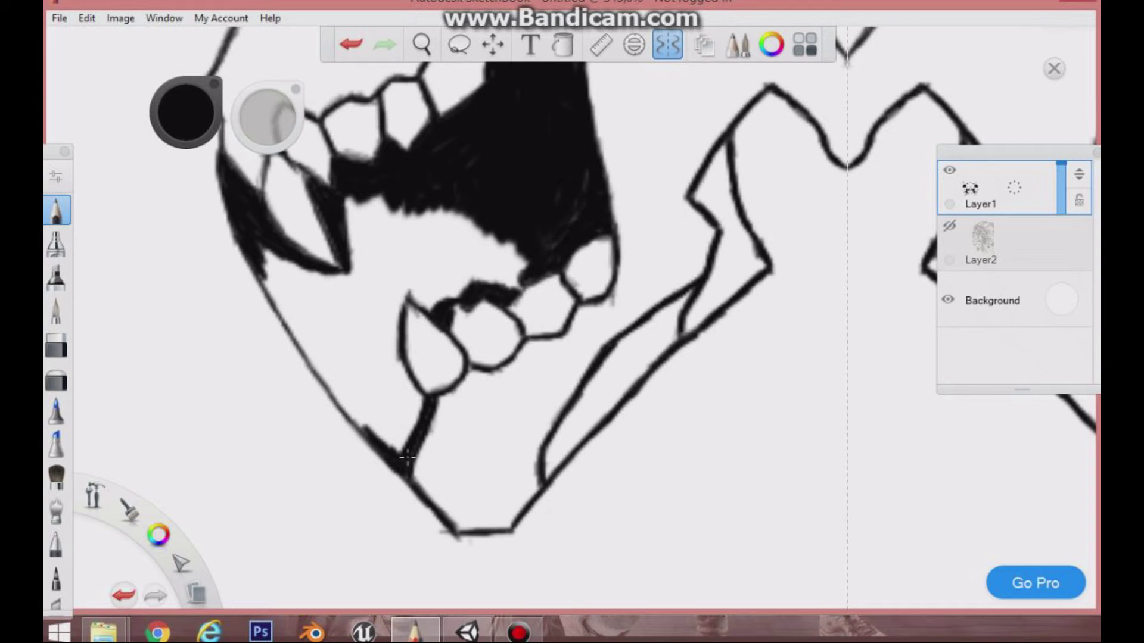
Step: Thicken the outer edge of the lower fang and the long jaw curve down to the chin with mirrored black strokes
drag(397, 353, 428, 404)
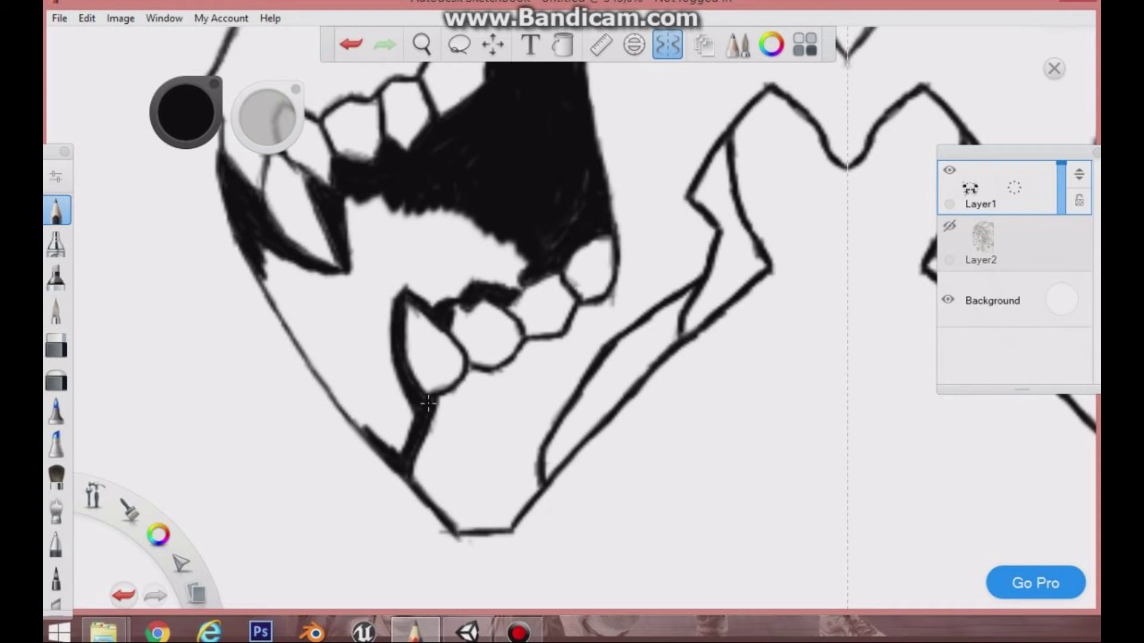
mouse_move(351, 406)
mouse_down()
mouse_move(379, 440)
mouse_move(367, 431)
mouse_up()
mouse_move(304, 336)
mouse_down()
mouse_move(348, 402)
mouse_move(262, 265)
mouse_move(292, 334)
mouse_up()
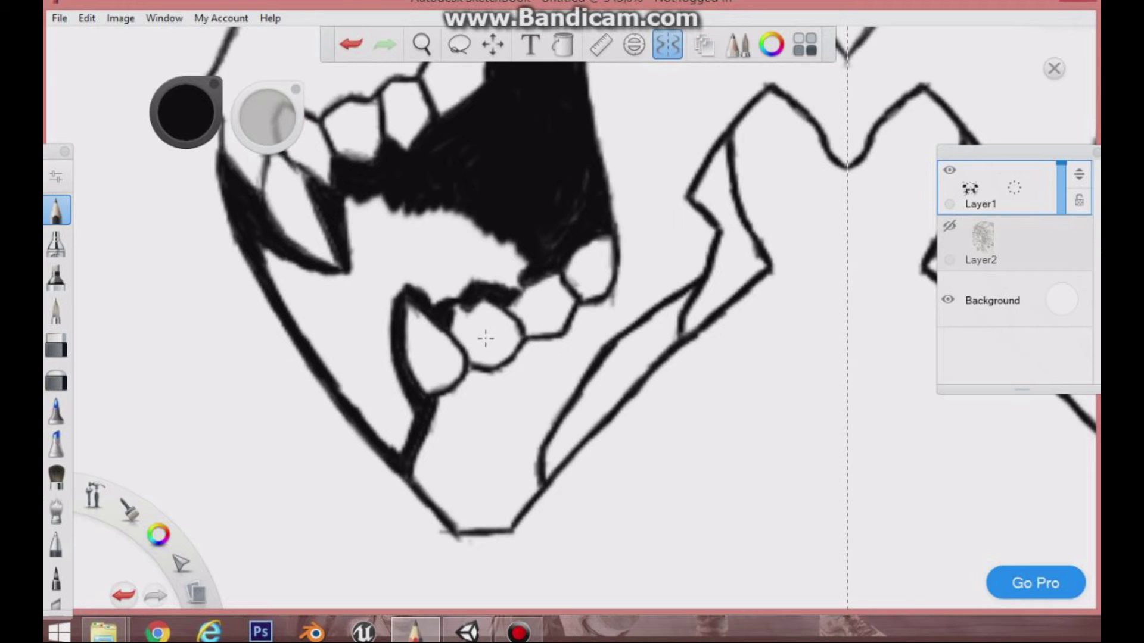
Step: Fill the remaining white area of the open mouth between the fangs and the jaw curve solid black
drag(524, 264, 492, 282)
drag(363, 200, 349, 250)
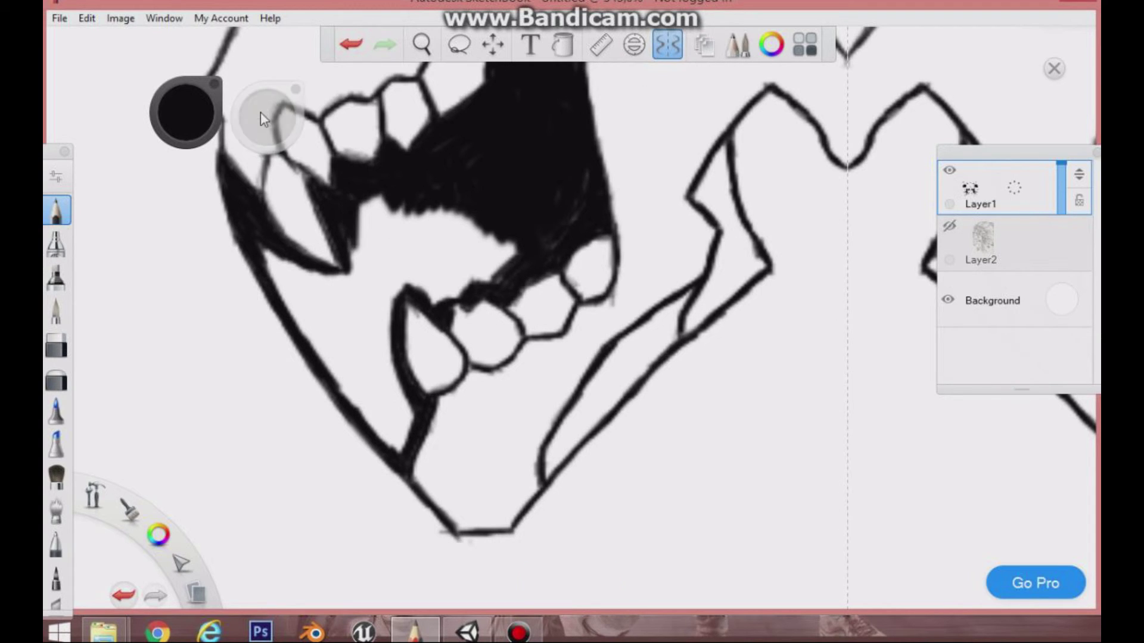
mouse_move(357, 196)
mouse_down()
mouse_move(399, 204)
mouse_move(365, 289)
mouse_up()
drag(365, 231, 344, 297)
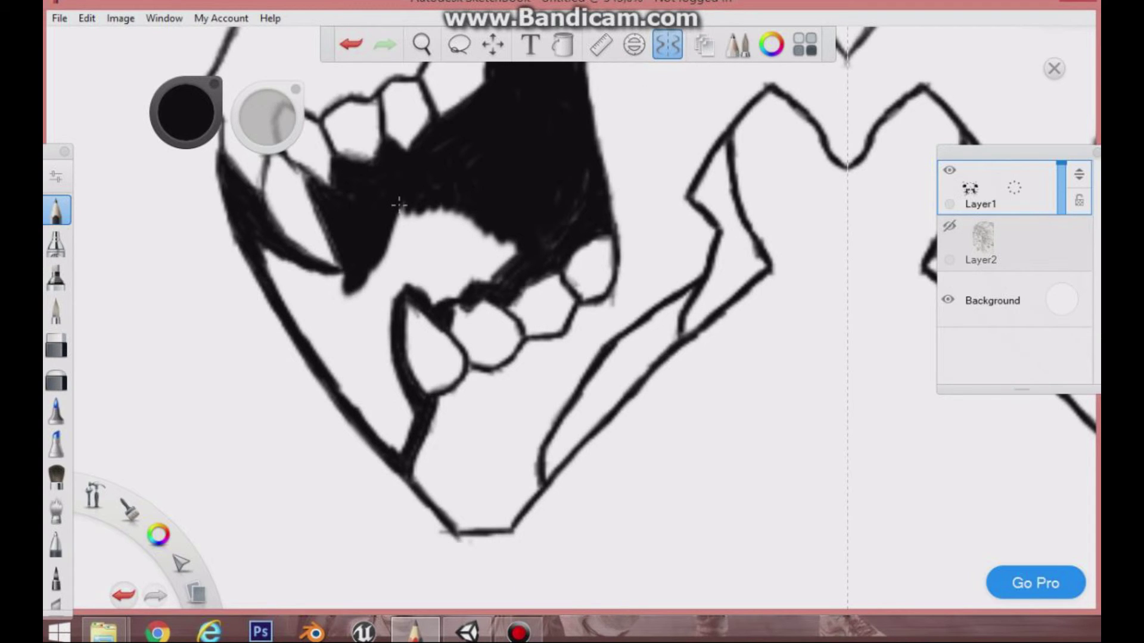
mouse_move(270, 258)
mouse_down()
mouse_move(296, 268)
mouse_move(289, 278)
mouse_move(272, 262)
mouse_up()
mouse_move(301, 322)
mouse_down()
mouse_move(390, 444)
mouse_move(412, 405)
mouse_move(396, 417)
mouse_move(406, 423)
mouse_move(370, 365)
mouse_move(393, 280)
mouse_move(376, 310)
mouse_move(411, 226)
mouse_move(396, 269)
mouse_move(494, 262)
mouse_move(560, 238)
mouse_move(504, 250)
mouse_move(444, 299)
mouse_move(477, 245)
mouse_move(429, 215)
mouse_move(444, 299)
mouse_up()
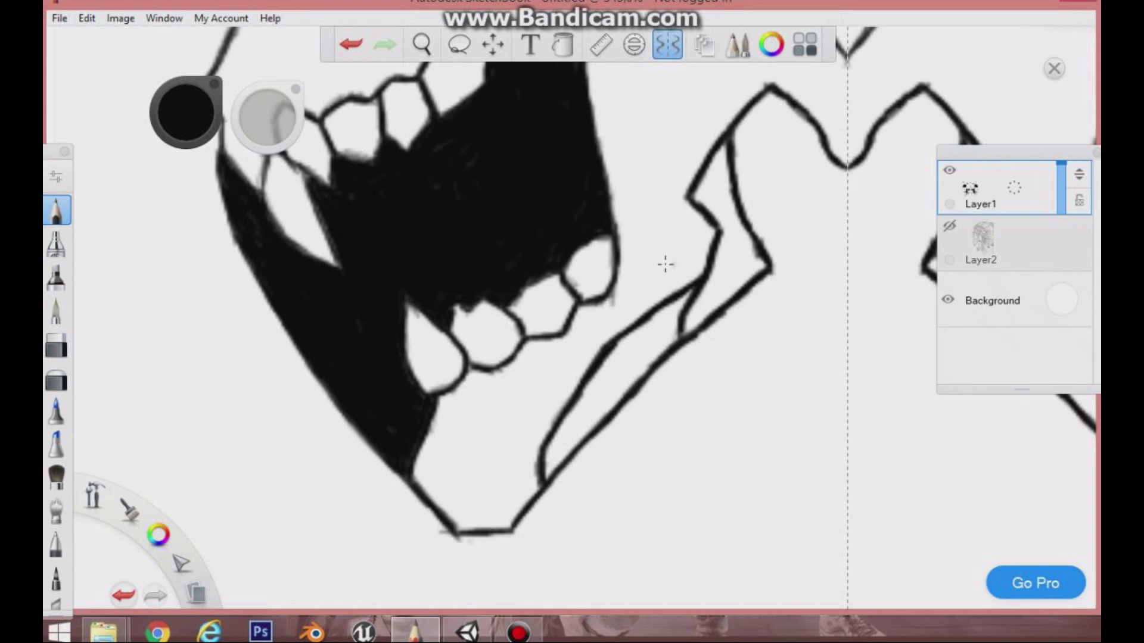
mouse_move(282, 127)
mouse_down()
mouse_move(258, 115)
mouse_move(274, 110)
mouse_up()
Step: With symmetry on, darken the brow band's outer corner, the vertical side line below it and the band's lower edge
click(424, 46)
drag(451, 358, 627, 239)
click(663, 204)
mouse_move(466, 217)
mouse_down()
mouse_move(457, 289)
mouse_move(481, 214)
mouse_up()
mouse_move(504, 376)
mouse_down()
mouse_move(596, 382)
mouse_move(662, 311)
mouse_move(758, 290)
mouse_move(877, 201)
mouse_move(899, 148)
mouse_up()
click(424, 45)
mouse_move(609, 164)
mouse_down()
mouse_move(484, 292)
mouse_move(673, 139)
mouse_move(569, 185)
mouse_move(592, 147)
mouse_move(564, 155)
mouse_move(491, 274)
mouse_up()
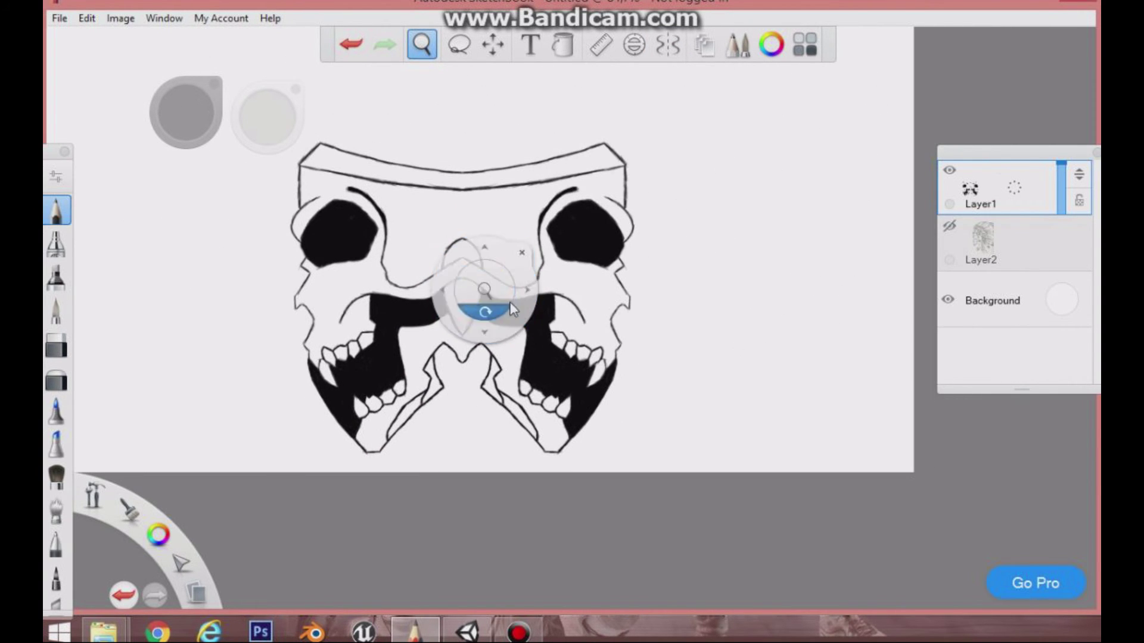
drag(641, 293, 809, 248)
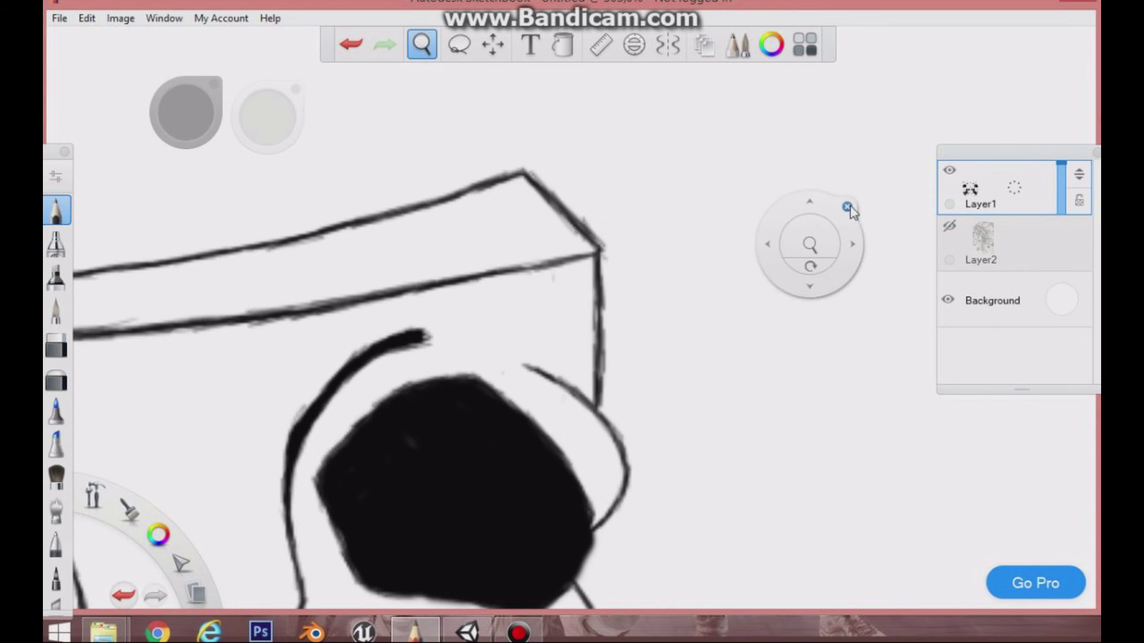
key(x)
drag(597, 408, 600, 247)
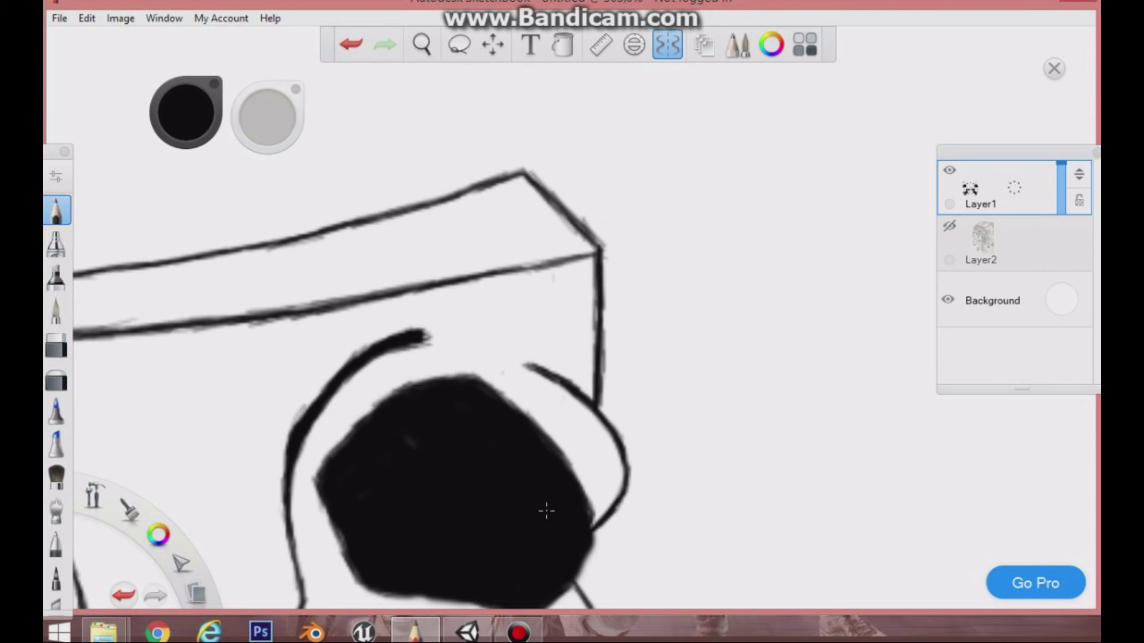
drag(549, 204, 522, 169)
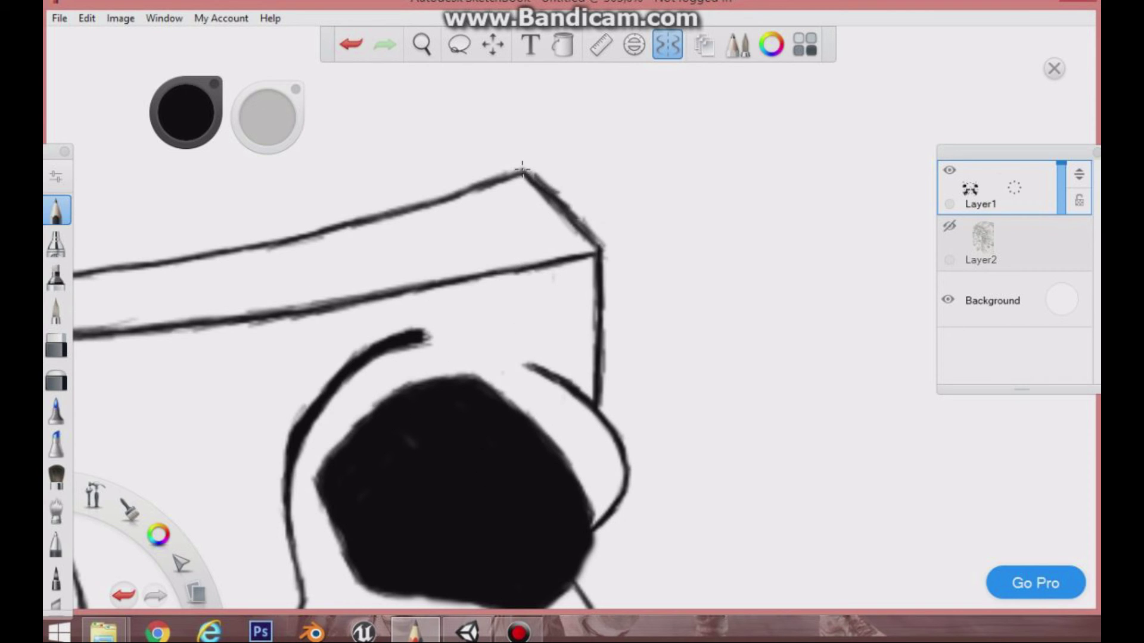
drag(147, 329, 441, 288)
Step: Set the pencil colour to dark red and draw mirrored curves between the brow band's lower edge and the central arch
click(422, 45)
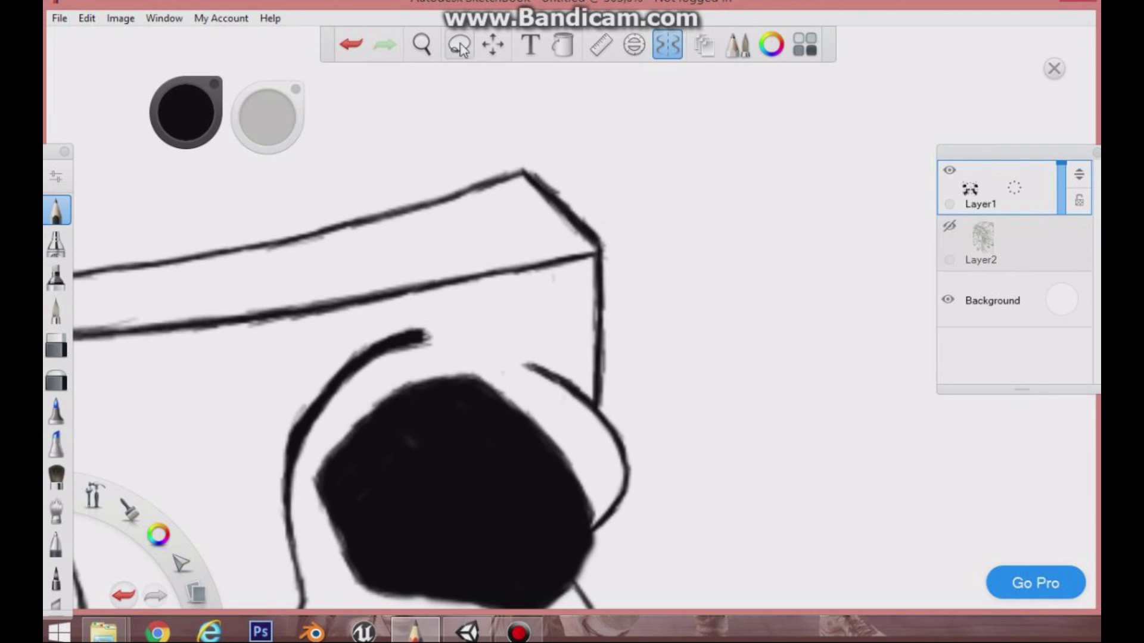
drag(311, 257, 469, 332)
drag(631, 229, 707, 148)
drag(506, 325, 547, 294)
click(585, 257)
mouse_move(186, 117)
mouse_down()
mouse_move(197, 124)
mouse_move(192, 110)
mouse_up()
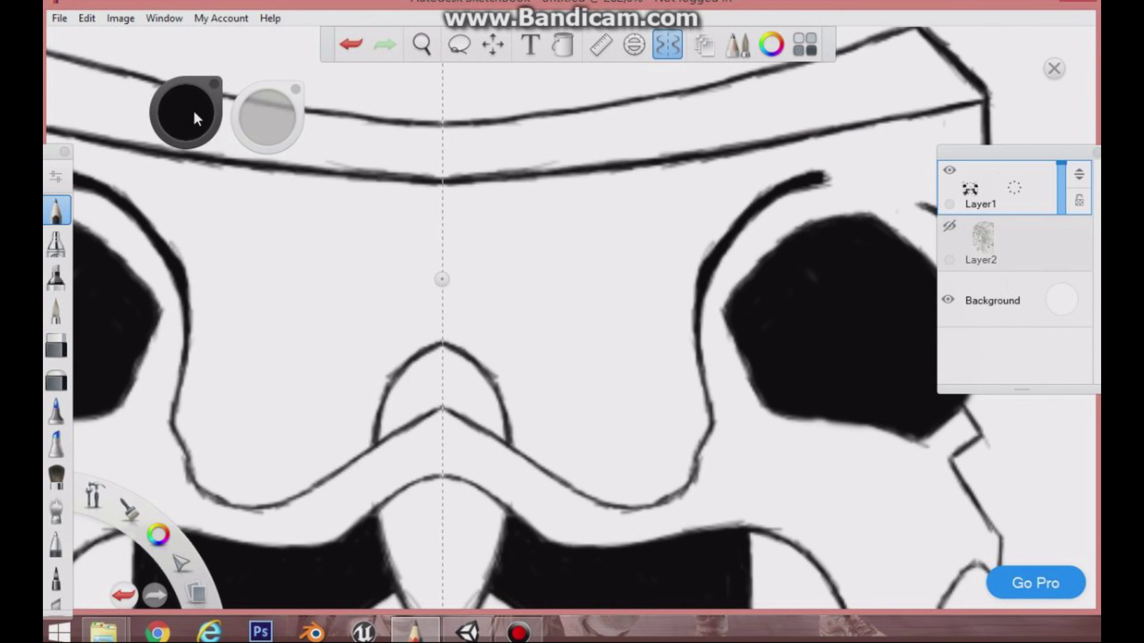
click(192, 109)
click(234, 106)
drag(188, 109, 195, 109)
mouse_move(382, 398)
mouse_down()
mouse_move(379, 356)
mouse_move(335, 248)
mouse_move(342, 177)
mouse_up()
mouse_move(342, 177)
mouse_down()
mouse_move(334, 219)
mouse_move(382, 406)
mouse_move(333, 279)
mouse_up()
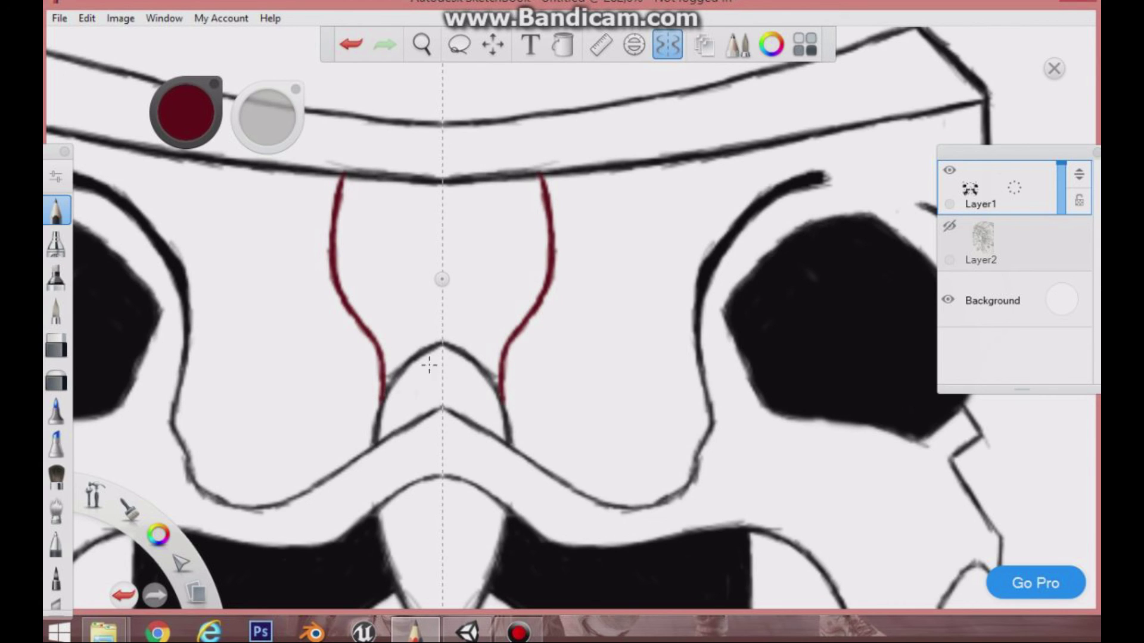
Step: Trace the central arch and the sweeping curves from its base toward the eye-socket lines in dark red
drag(387, 377, 442, 341)
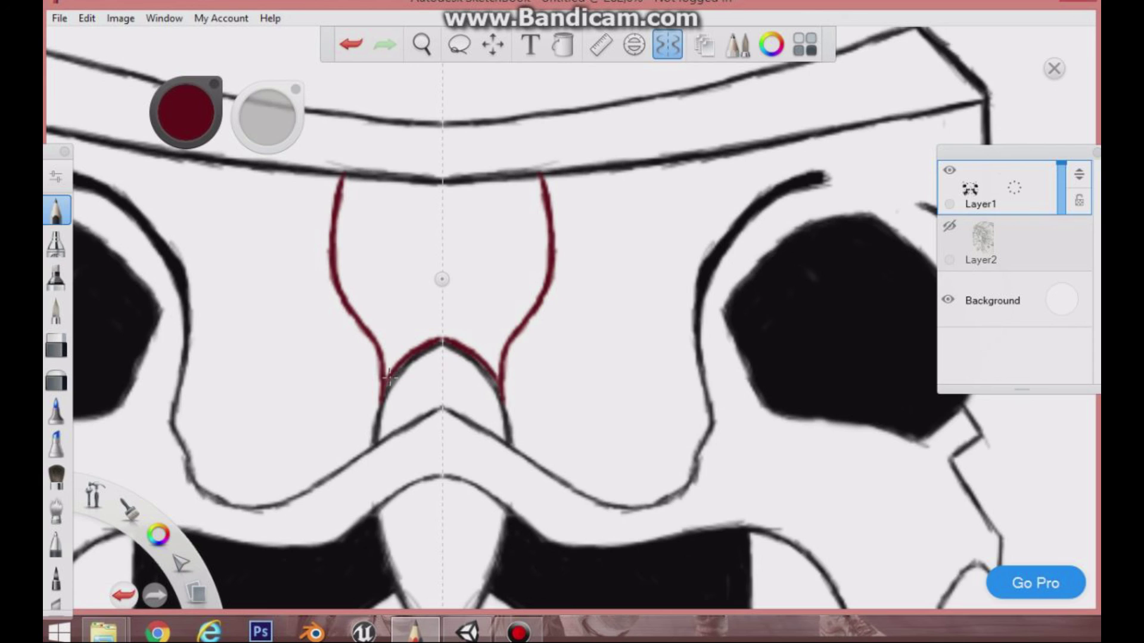
drag(383, 388, 371, 441)
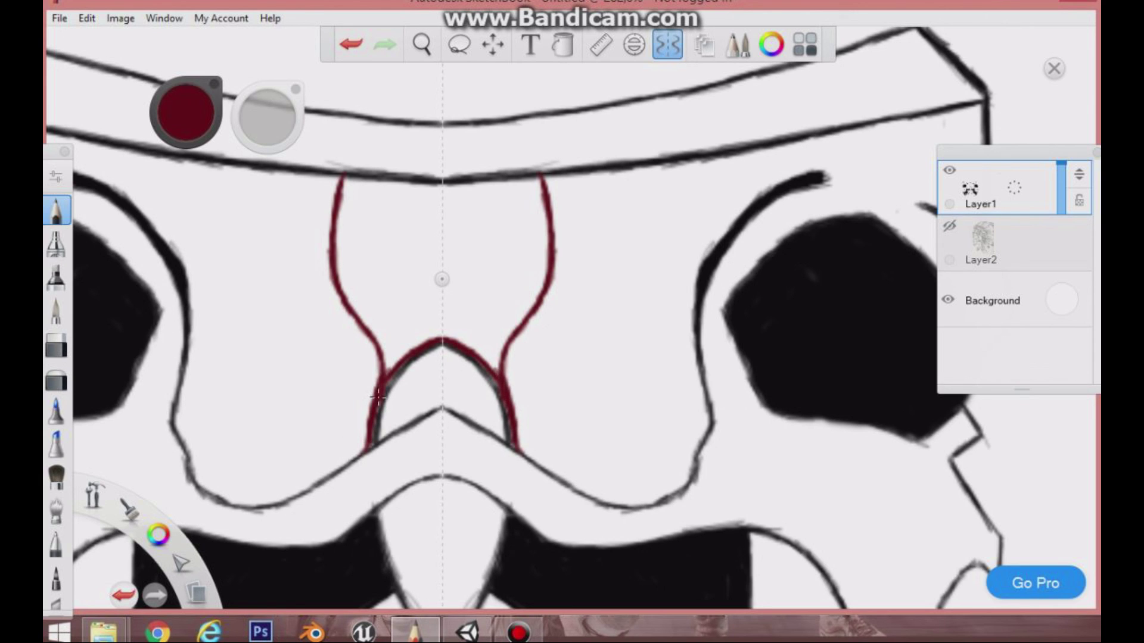
drag(362, 447, 296, 494)
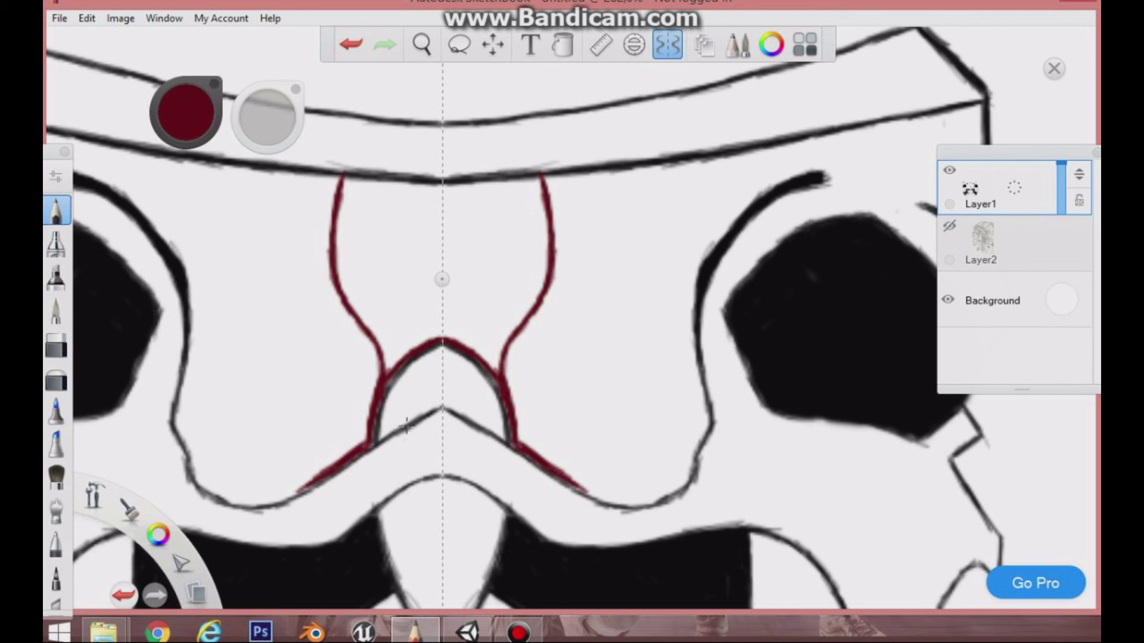
mouse_move(198, 475)
mouse_down()
mouse_move(242, 503)
mouse_move(307, 494)
mouse_move(203, 475)
mouse_up()
Step: Set the pencil colour to yellow and draw mirrored curves from the arch's shoulders, pinching inward at the axis, up to the brow band
drag(211, 116, 180, 72)
drag(189, 123, 192, 109)
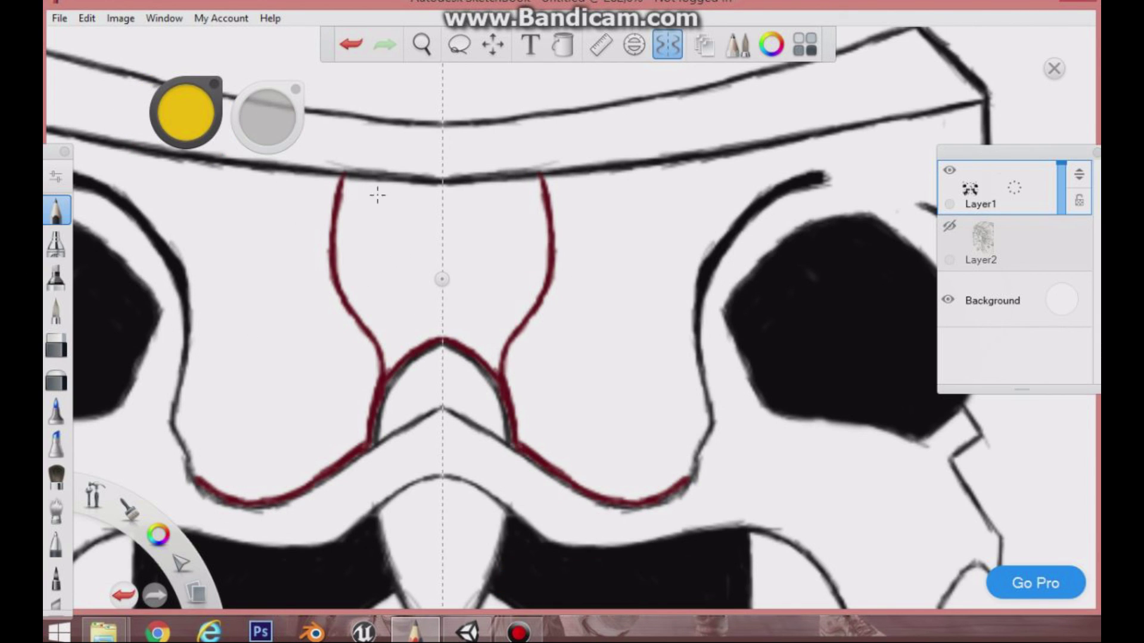
mouse_move(387, 374)
mouse_down()
mouse_move(435, 251)
mouse_move(411, 184)
mouse_up()
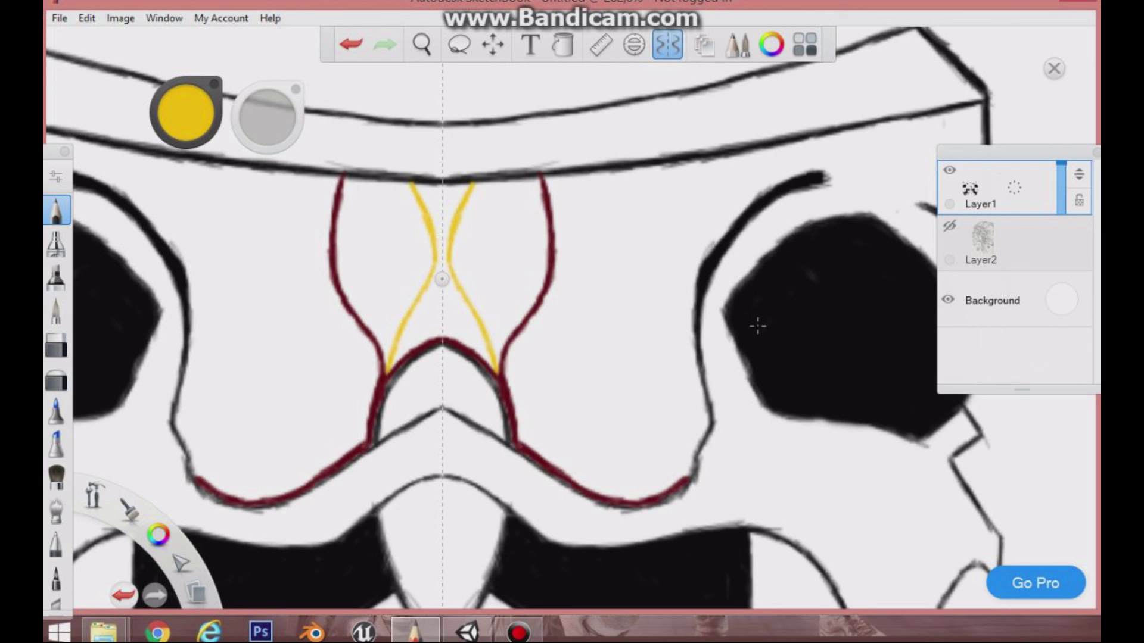